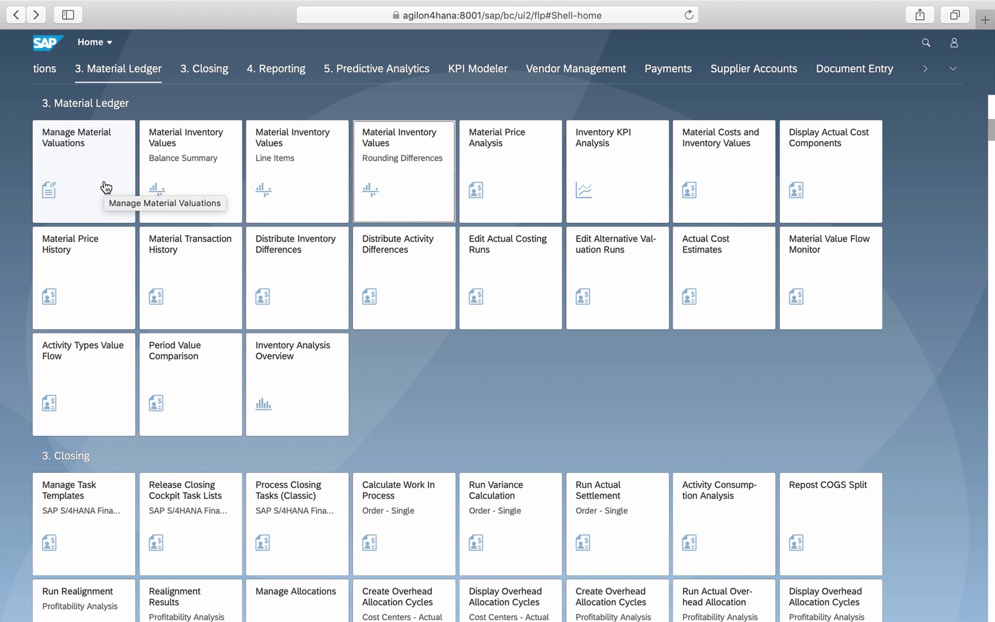
Open Manage Material Valuations to list the 62 AG01 material valuations.
left_click(102, 186)
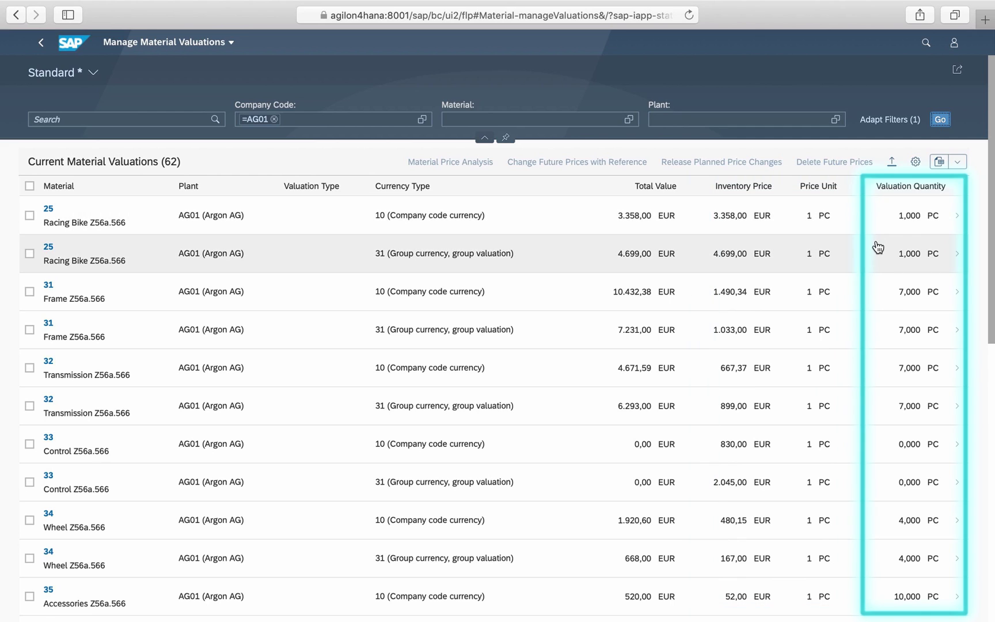
Tick Sales document in the table's column settings and apply it.
left_click(918, 166)
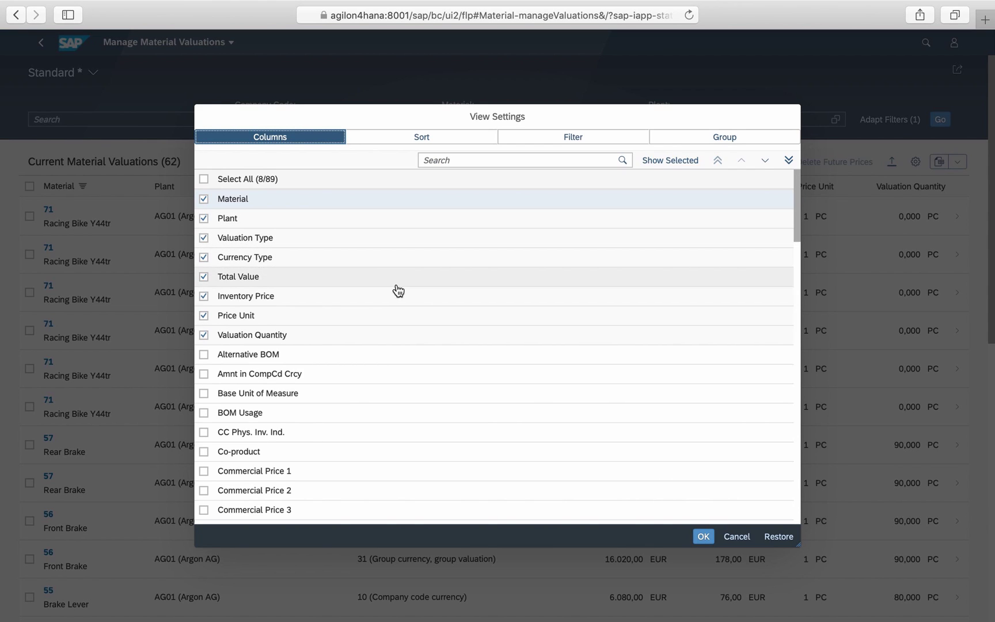
scroll(407, 384, "down", 15)
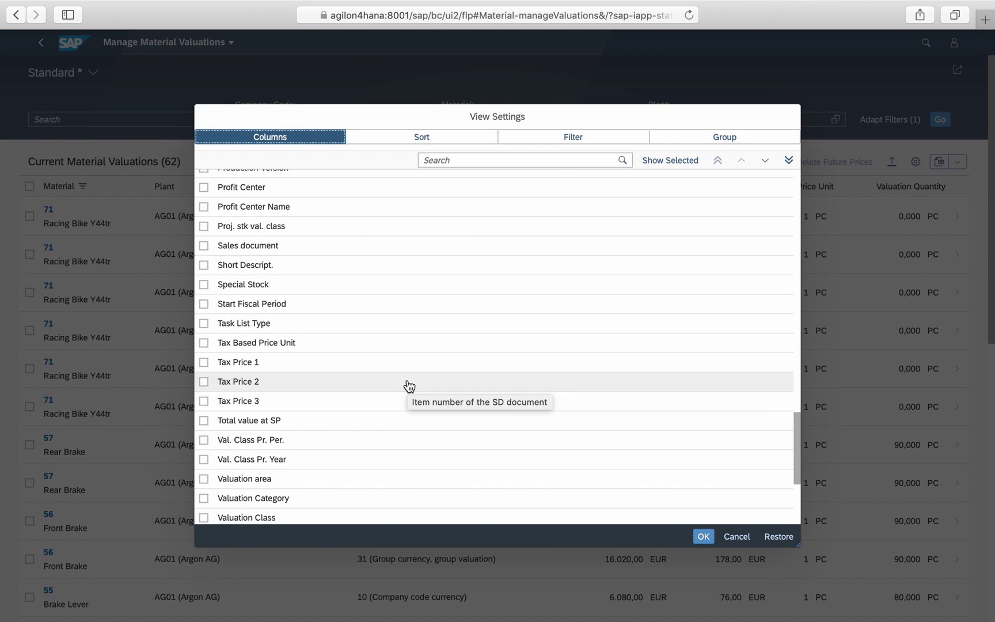
left_click(259, 248)
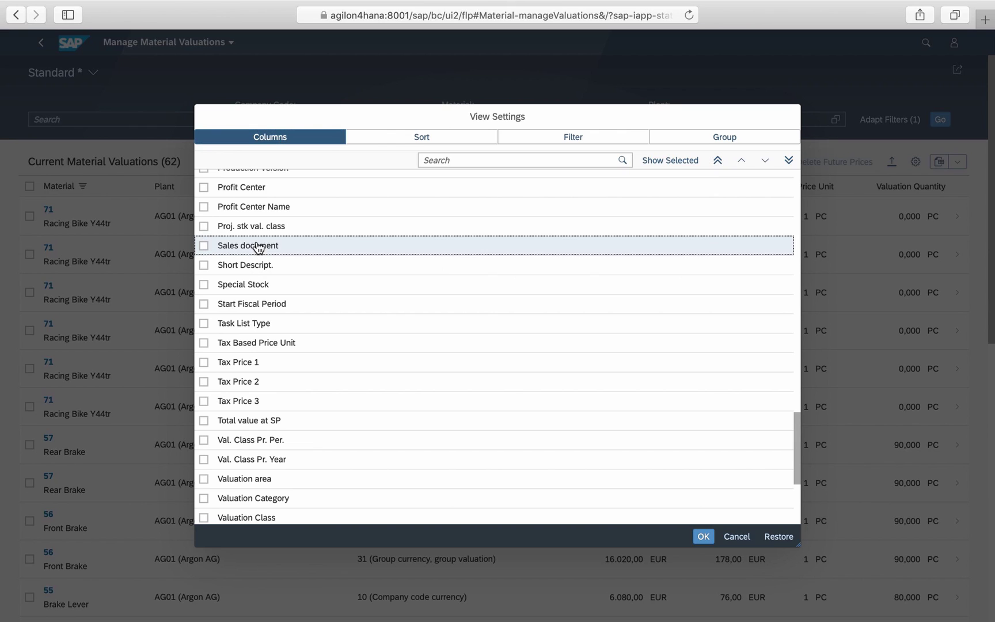
left_click(204, 245)
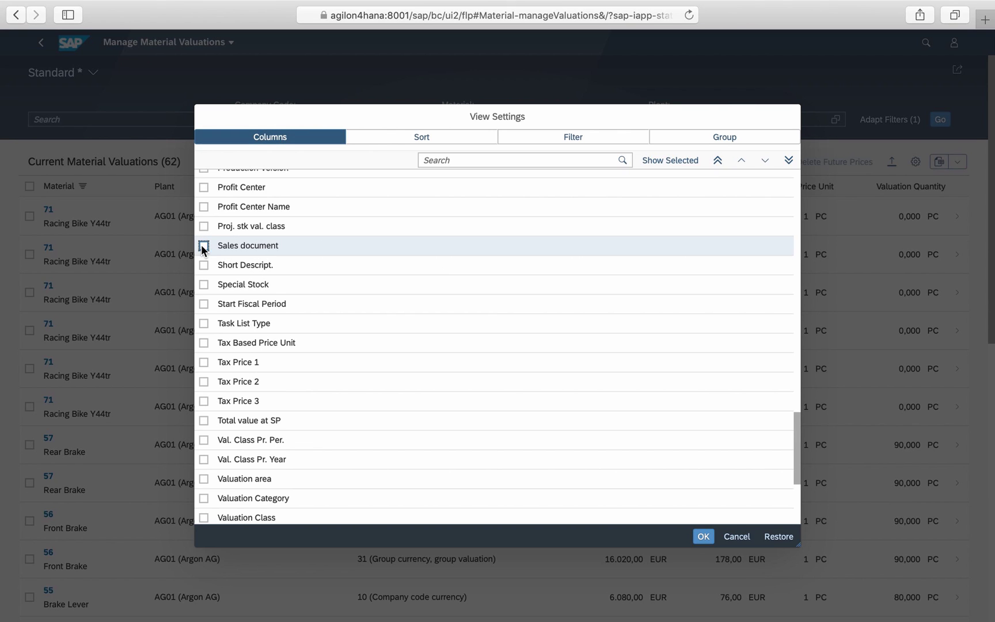
left_click(704, 537)
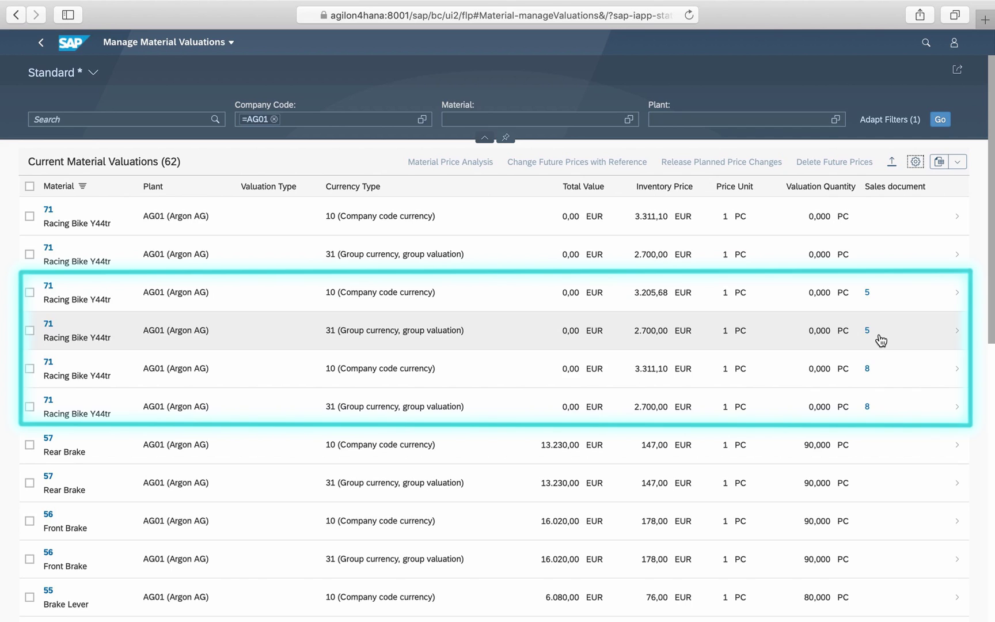
left_click(955, 296)
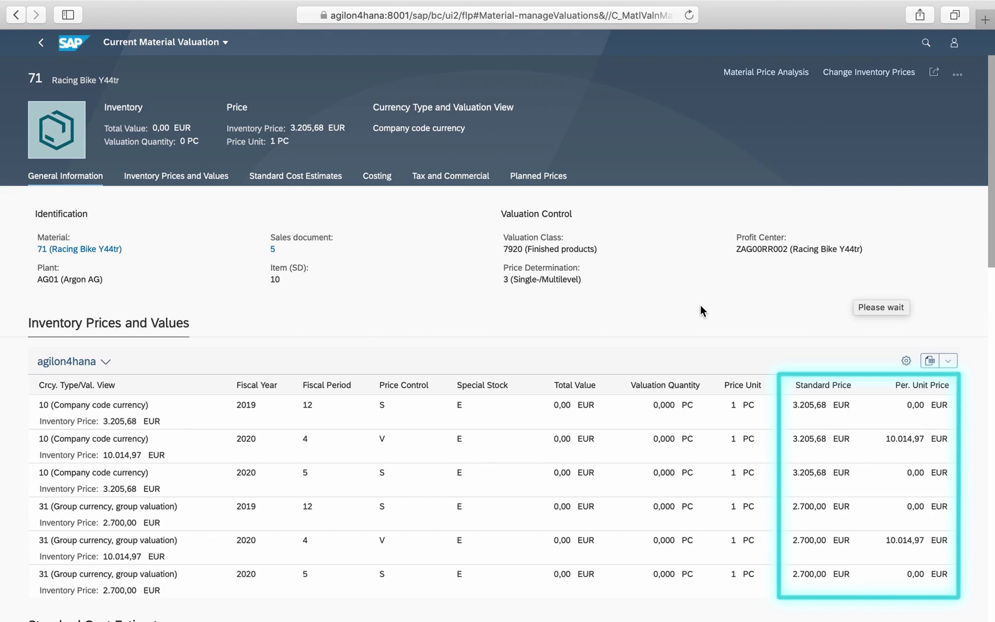
scroll(640, 544, "down", 10)
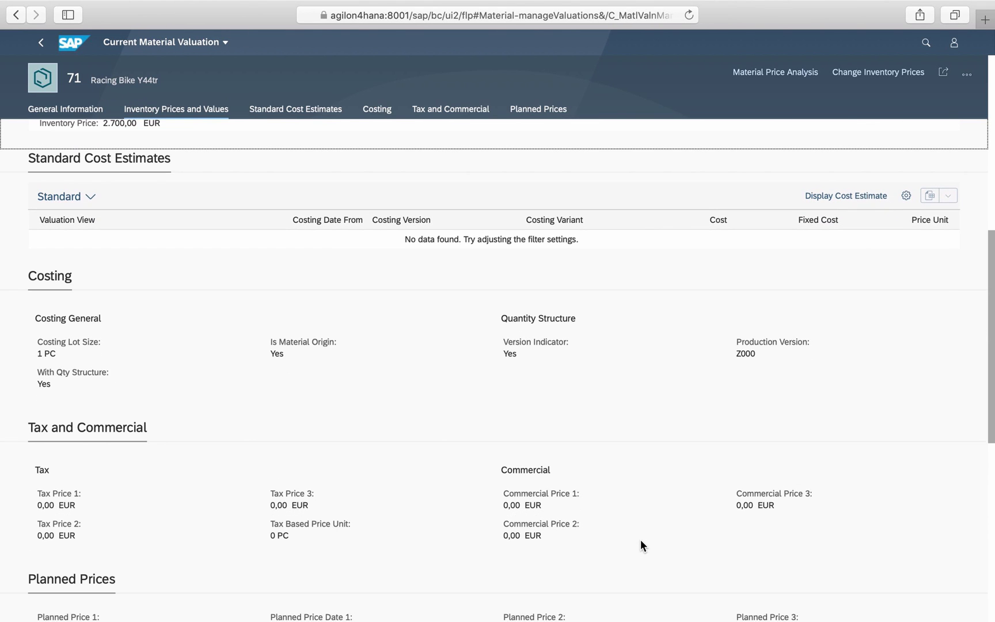
scroll(641, 541, "down", 5)
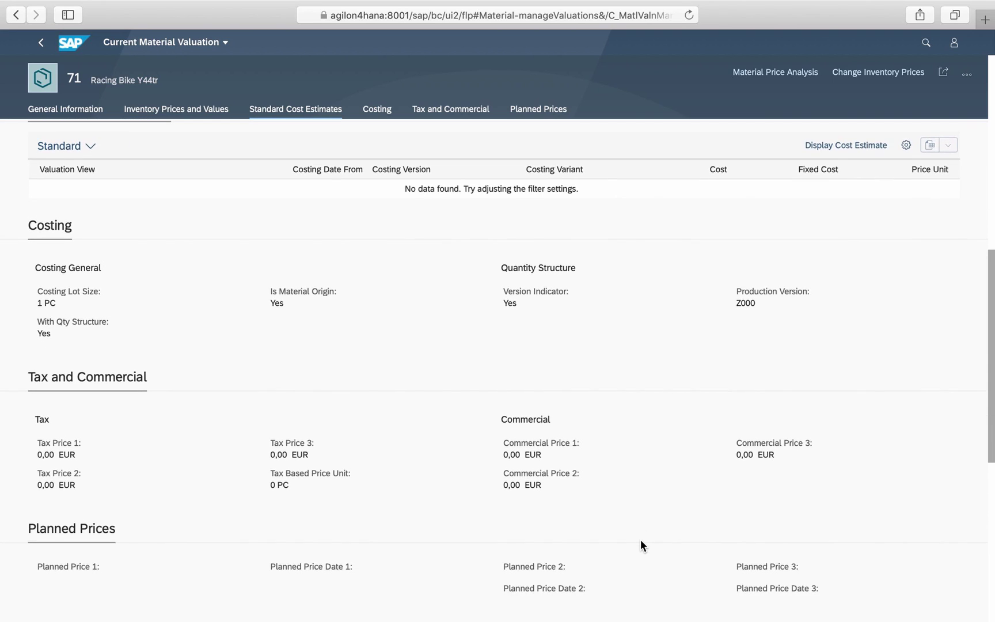
scroll(641, 541, "down", 4)
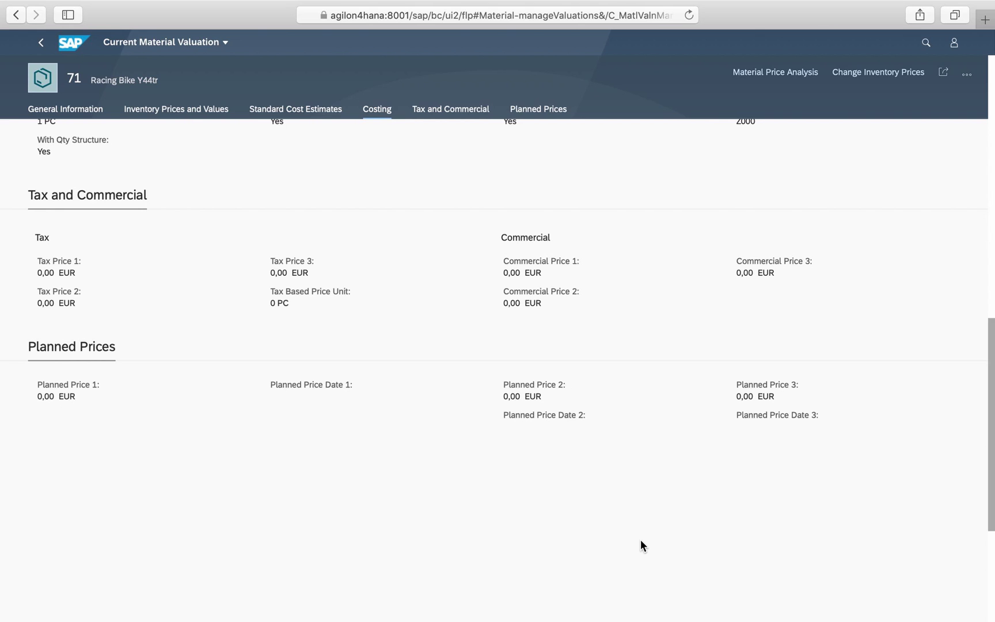
Back on the valuations list, open price analysis for the 3.205,68 Racing Bike Y44tr valuation.
key("super+bracketleft")
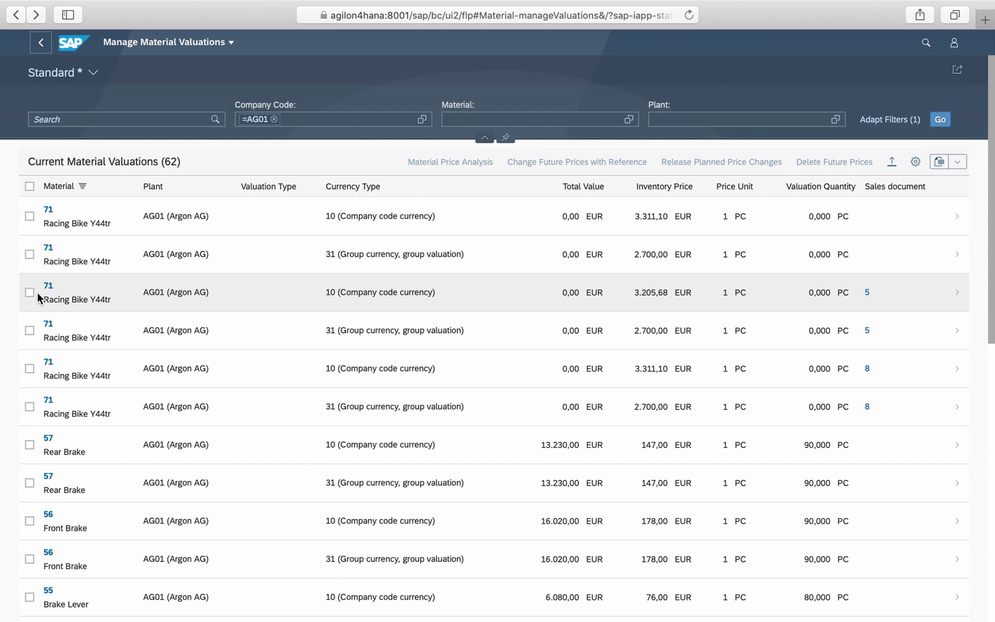
left_click(30, 292)
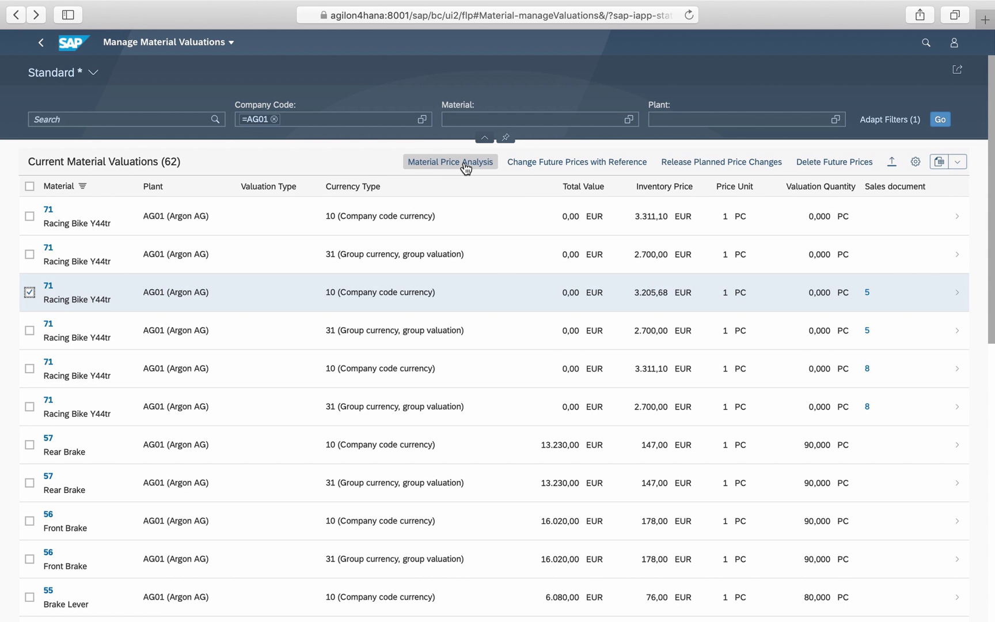
left_click(466, 167)
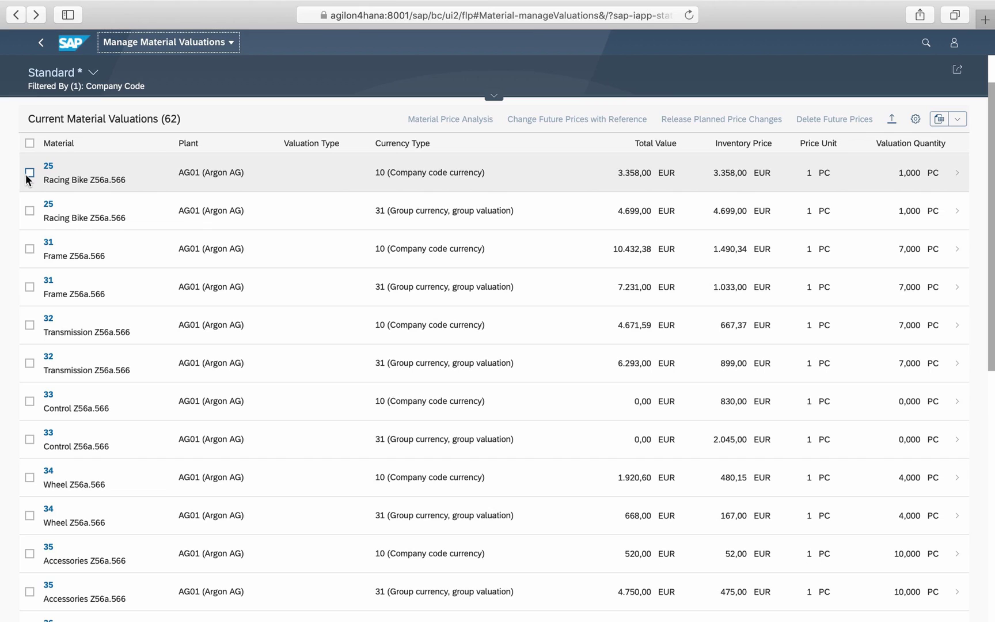
Change future prices for both Racing Bike Z56a.566 valuations using Standard Price and exchange rate type 'm'.
left_click(29, 174)
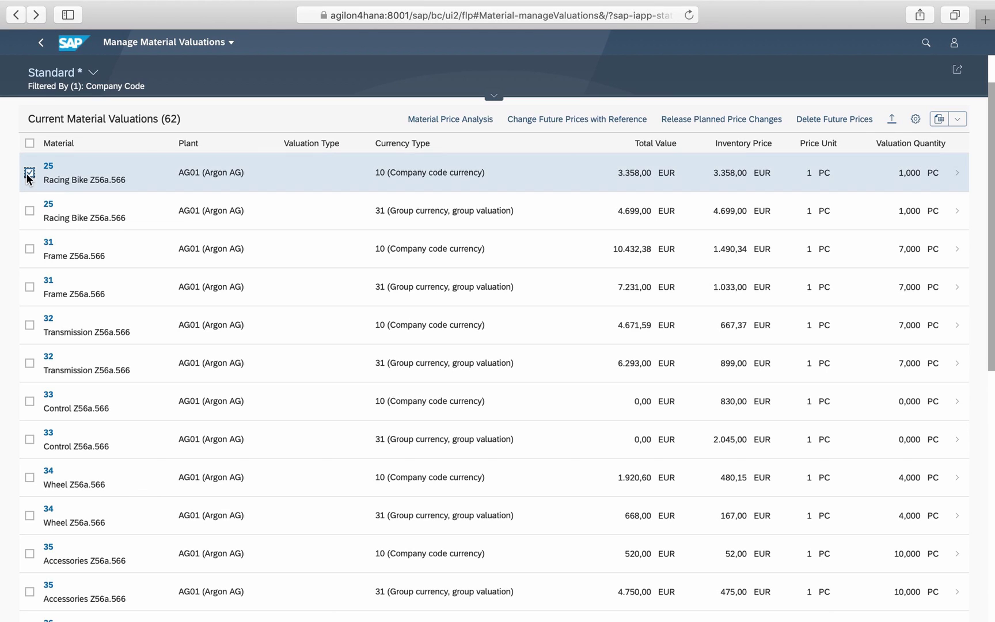
left_click(29, 211)
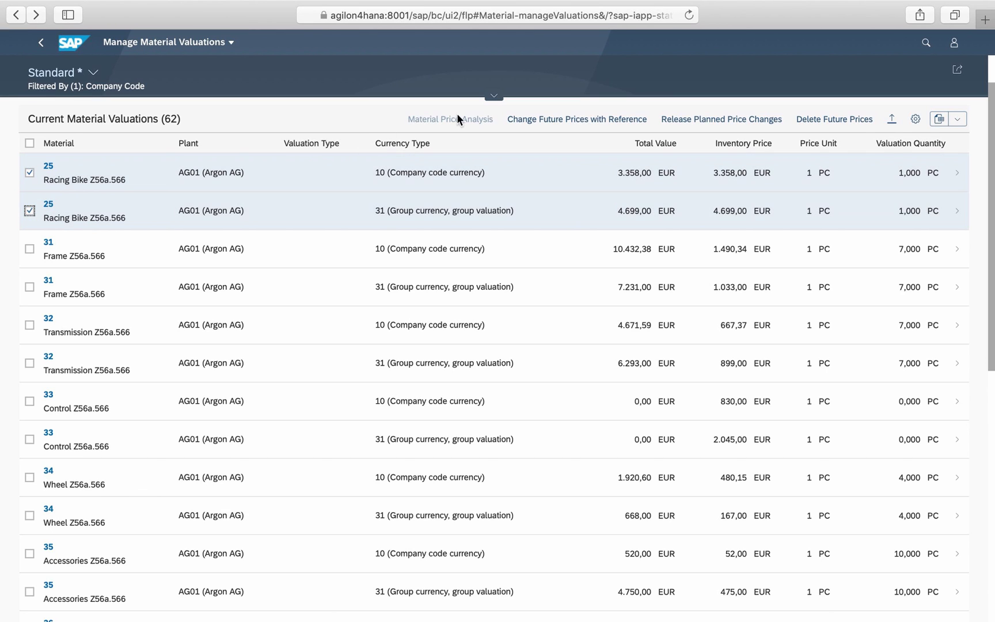
left_click(573, 122)
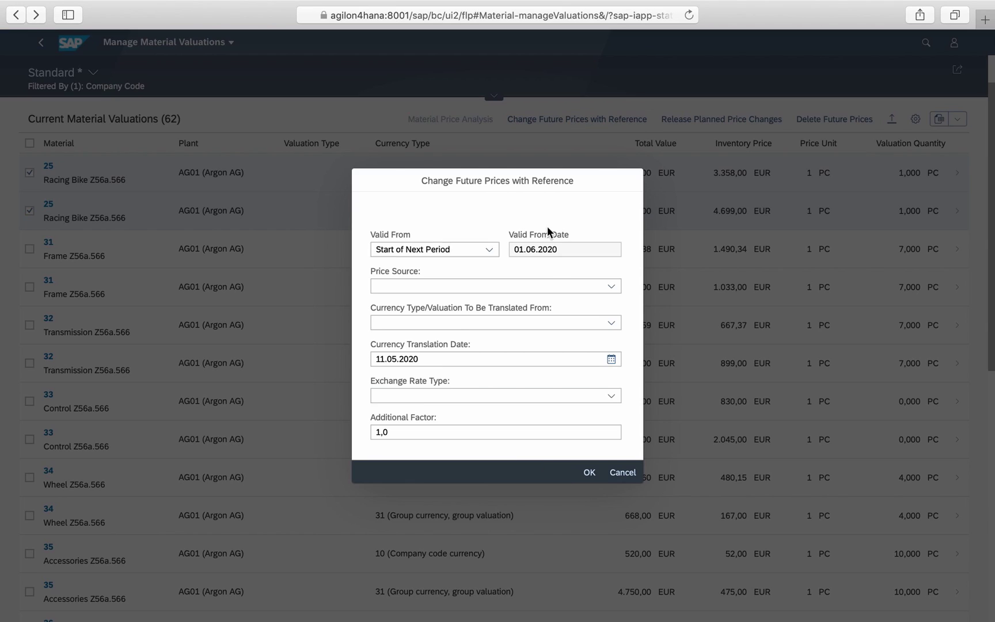
left_click(605, 286)
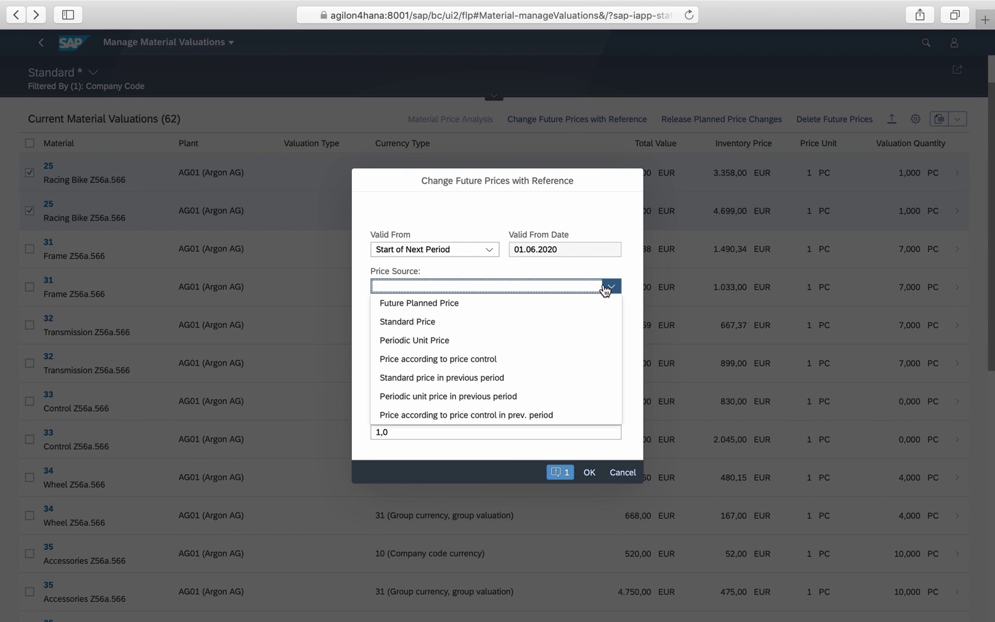
left_click(414, 322)
left_click(412, 395)
type("m")
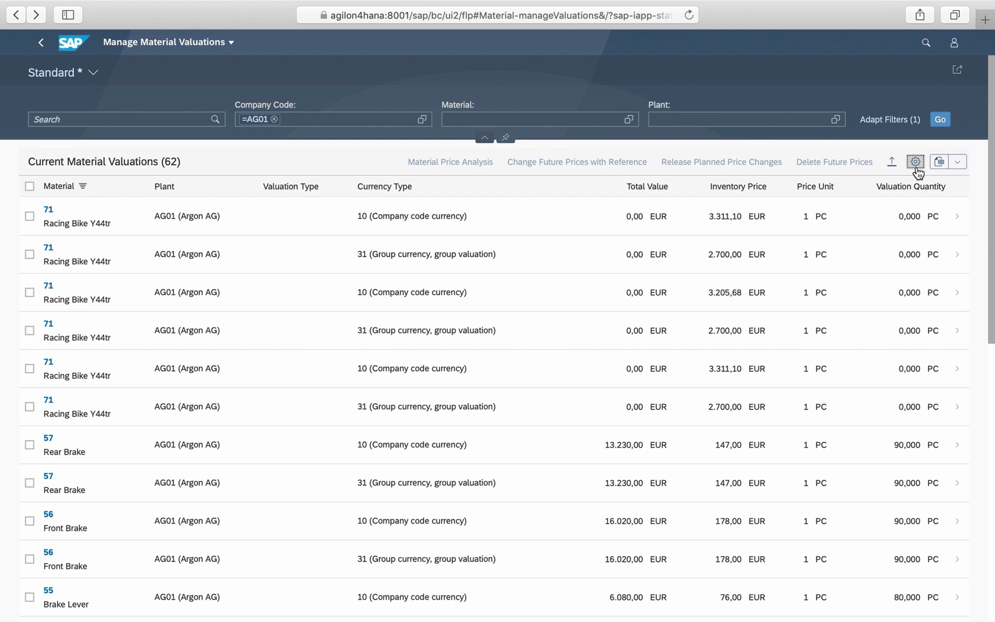
Search the column list for 'pr', browse the price fields, then cancel without changes.
left_click(916, 163)
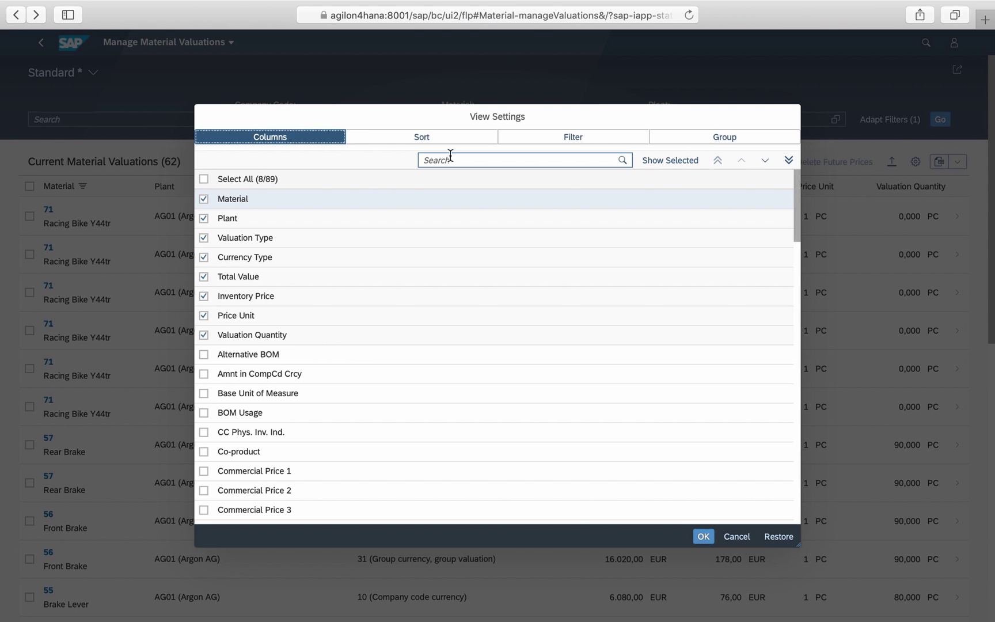
left_click(450, 159)
type("price")
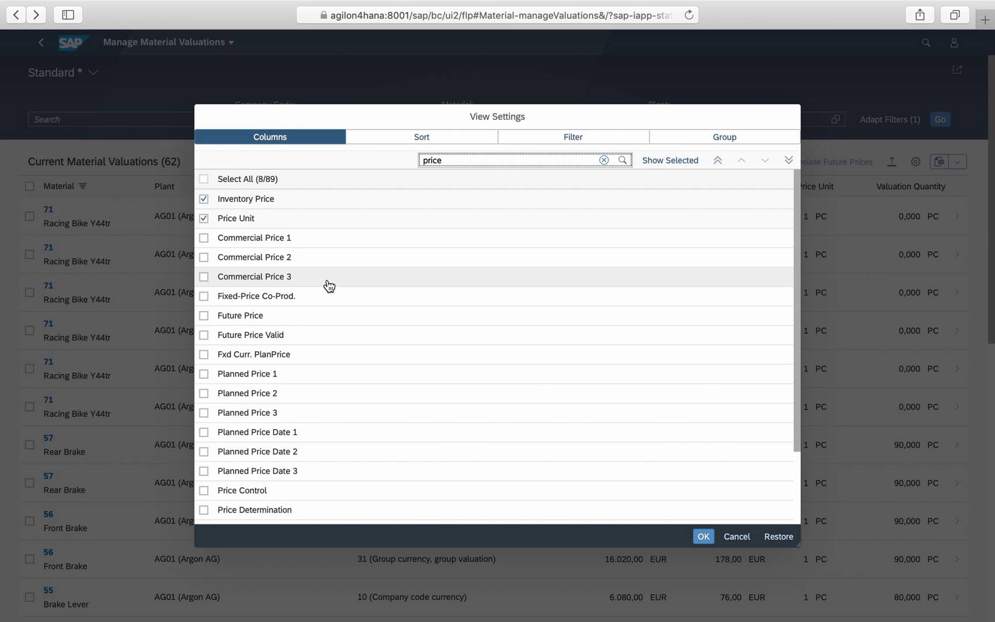
scroll(325, 322, "down", 3)
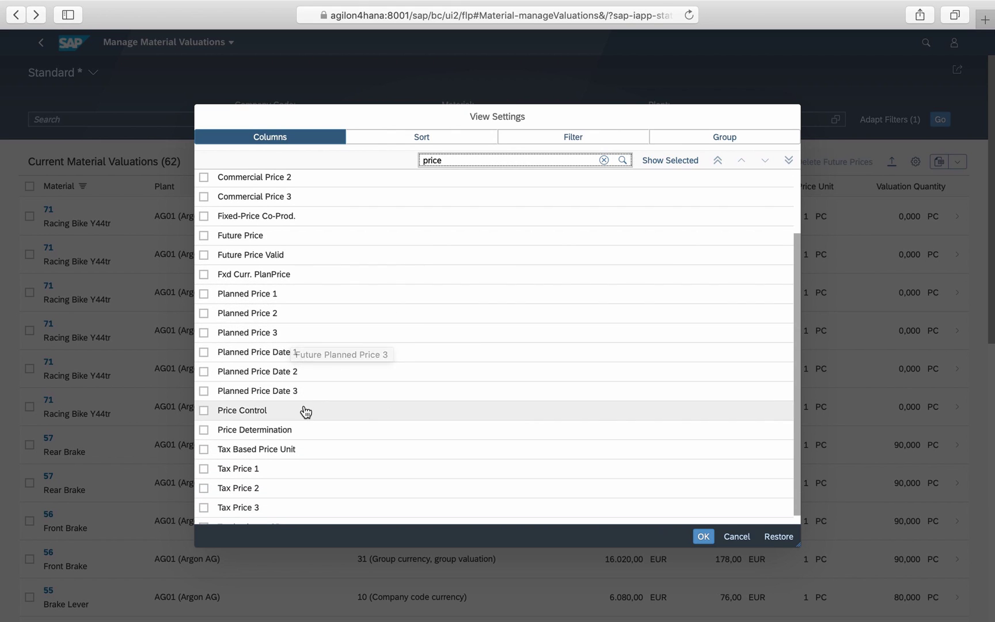
scroll(306, 411, "down", 1)
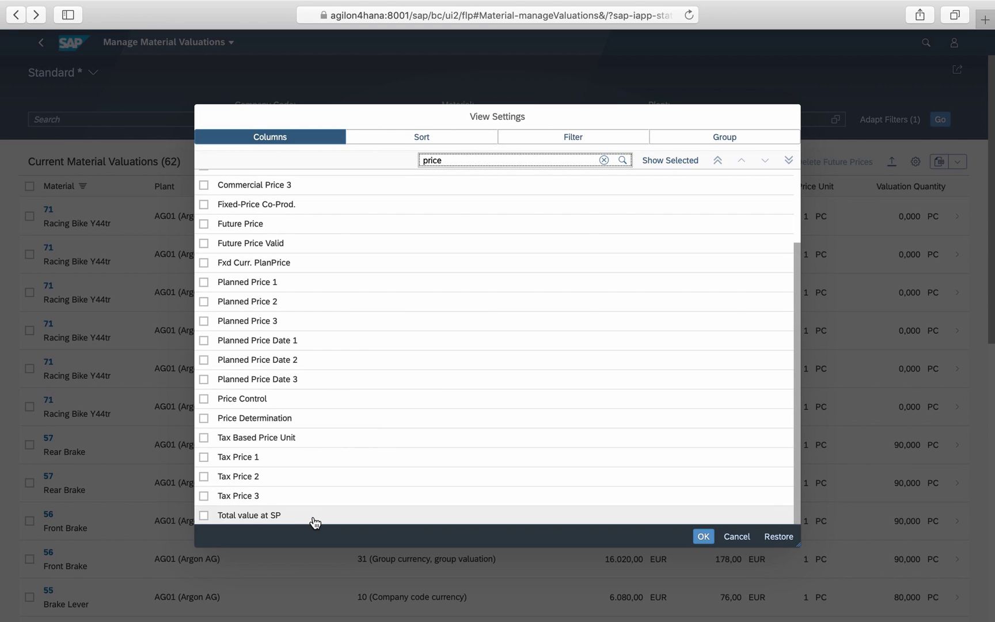
left_click(748, 542)
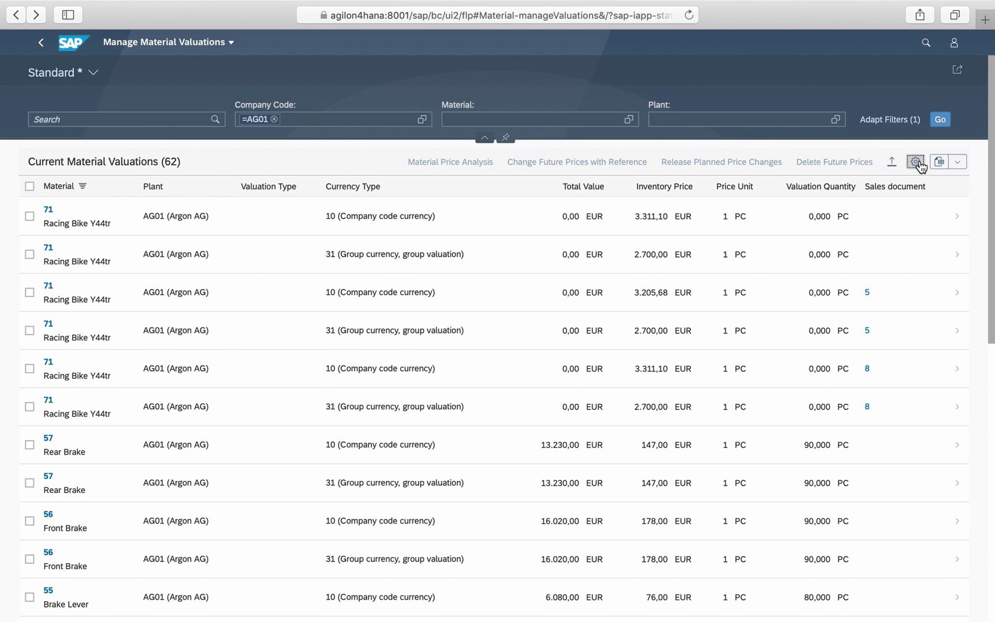
Group the valuations table by Material in the view settings' Group options.
left_click(917, 163)
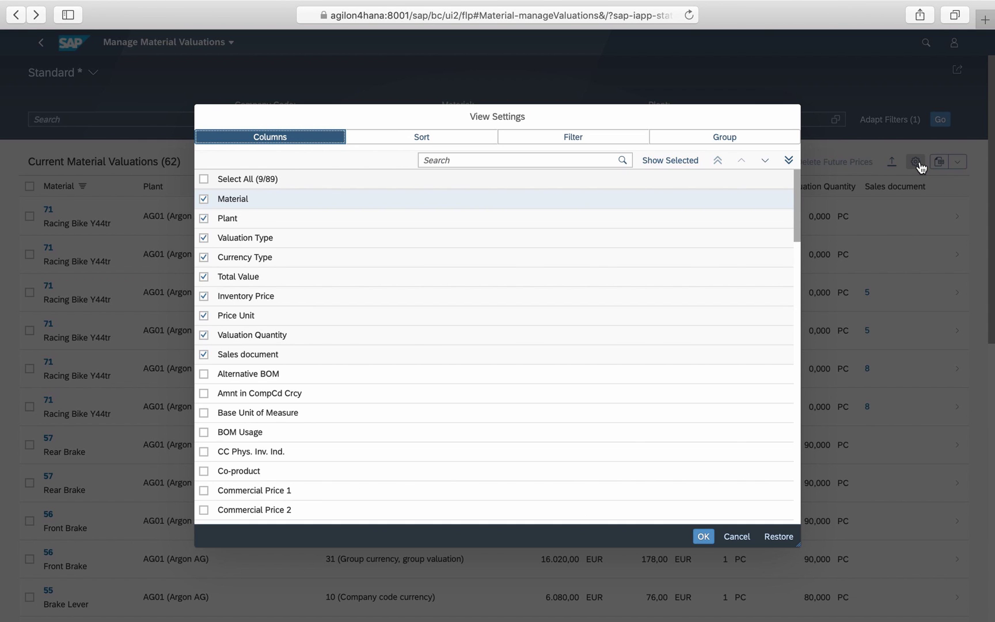
left_click(718, 141)
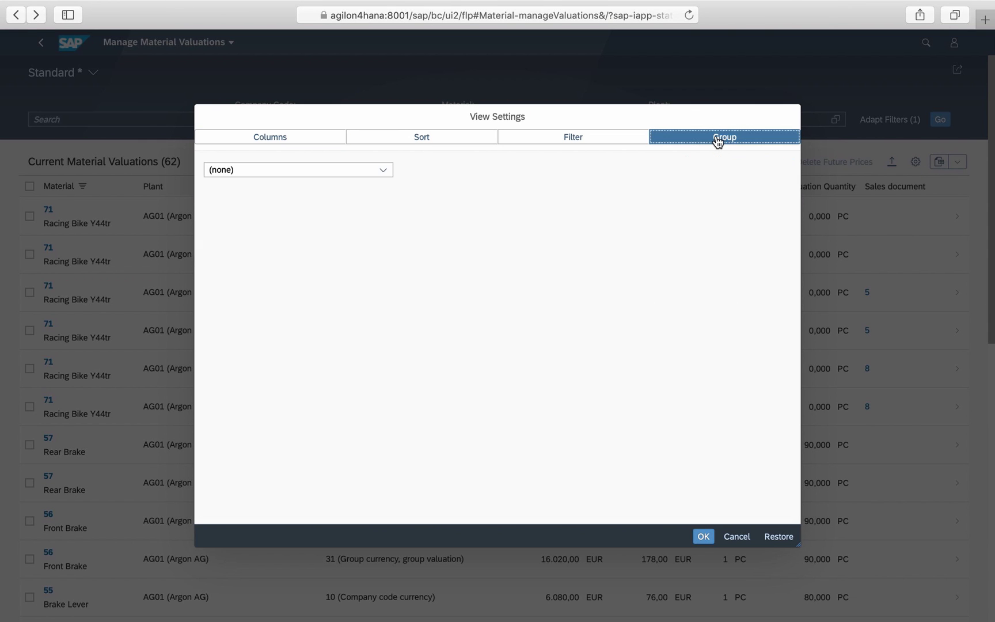
left_click(381, 170)
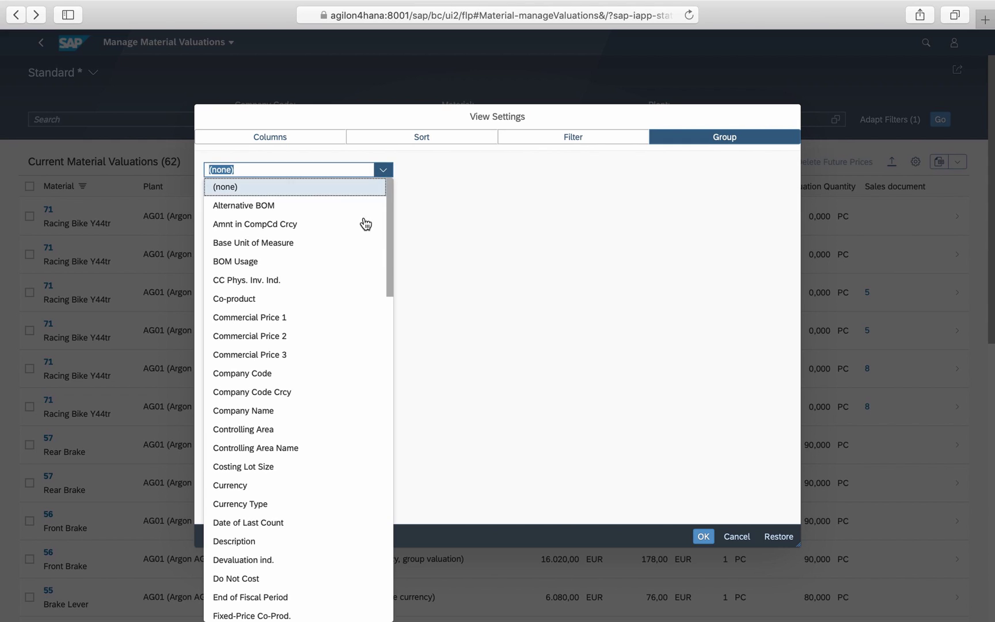
scroll(326, 499, "down", 5)
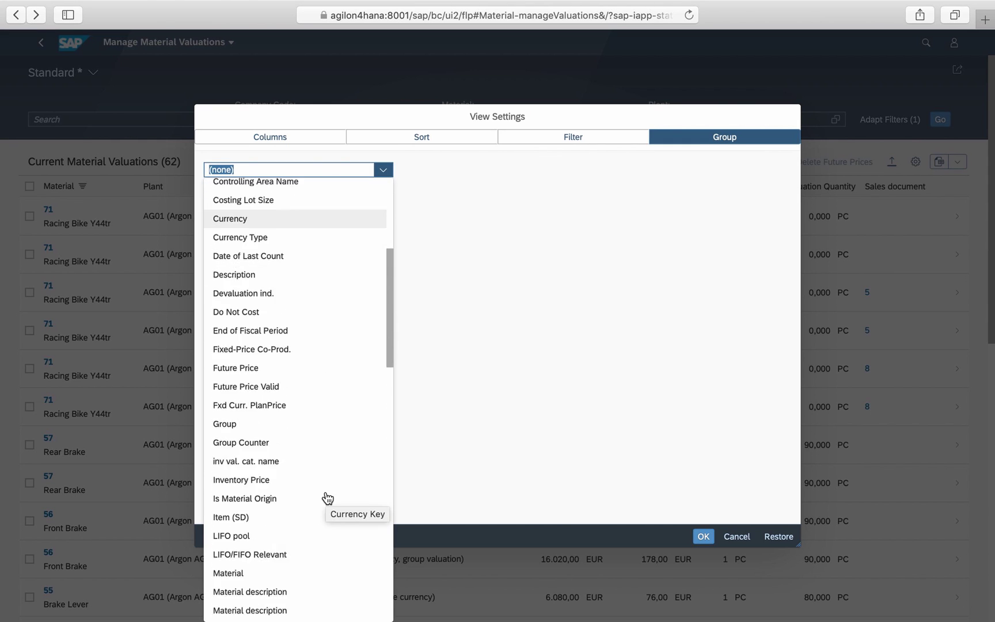
scroll(327, 498, "down", 2)
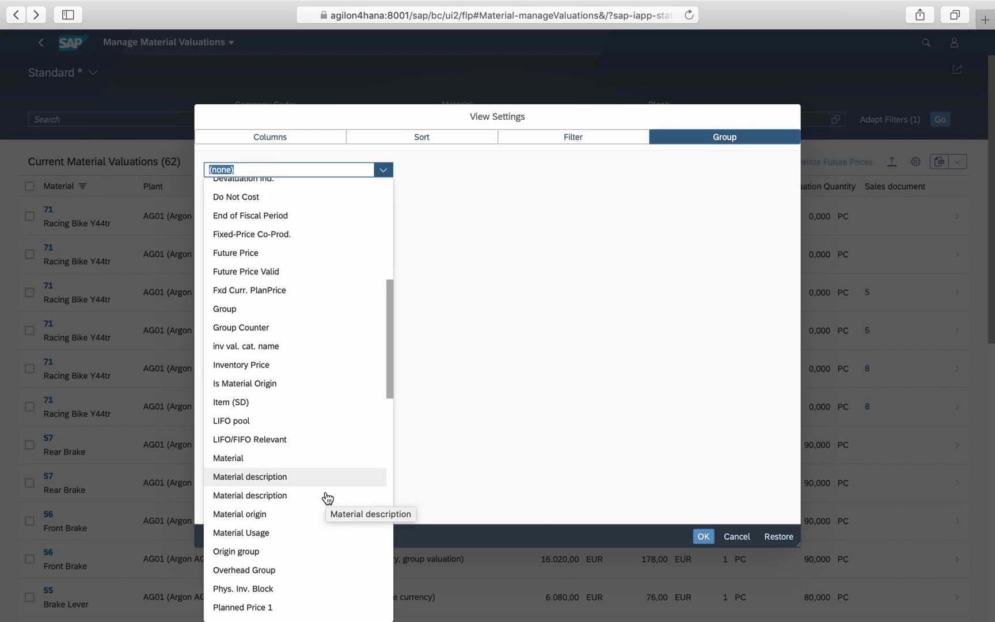
scroll(327, 498, "down", 1)
left_click(265, 432)
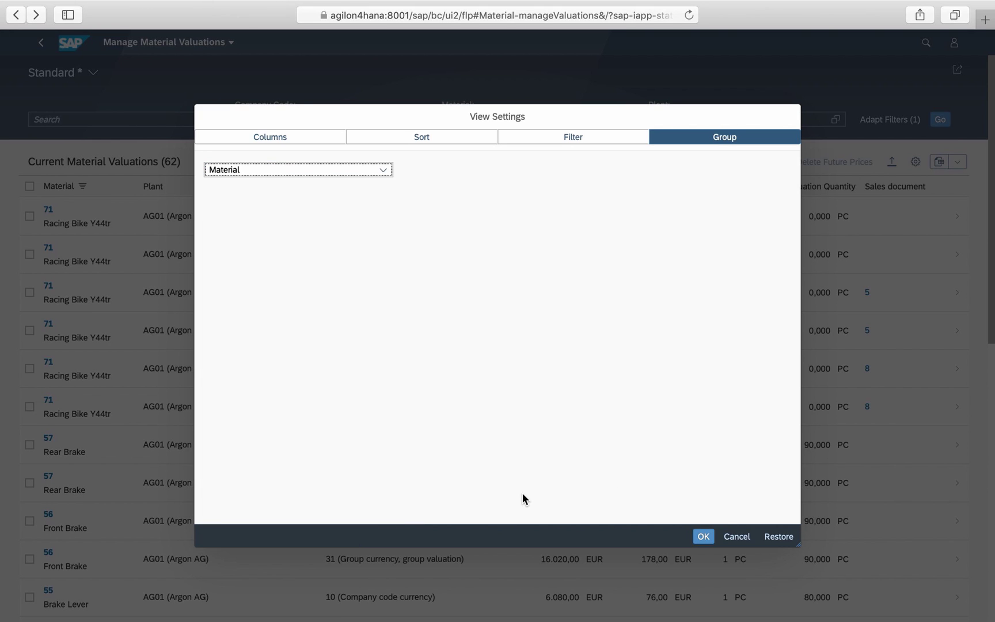
left_click(703, 536)
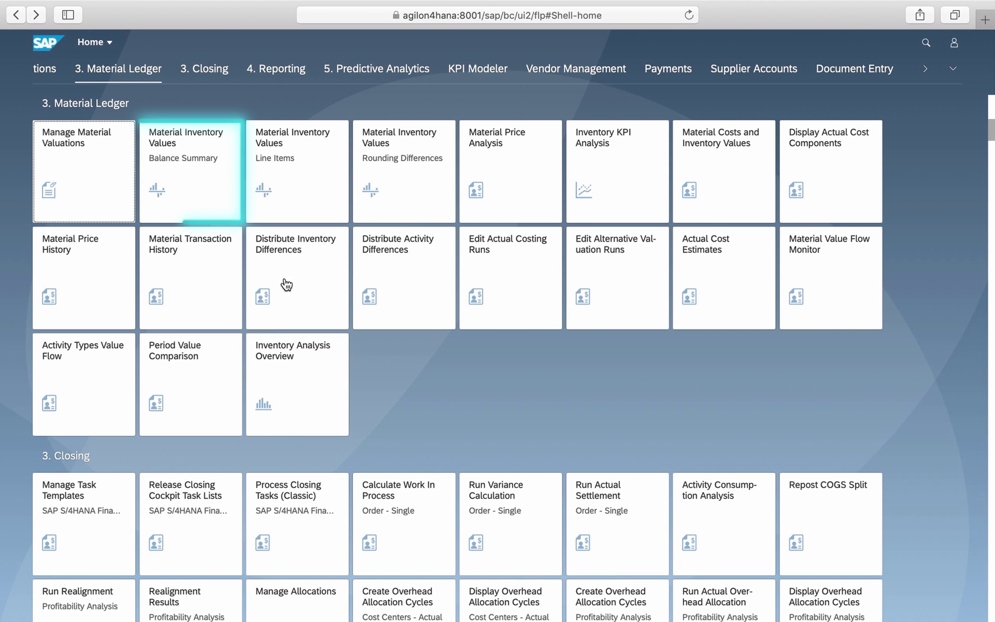
Run the AG01 Balance Summary, add Material to rows, drop an extra dimension, move Profit Center up.
left_click(213, 197)
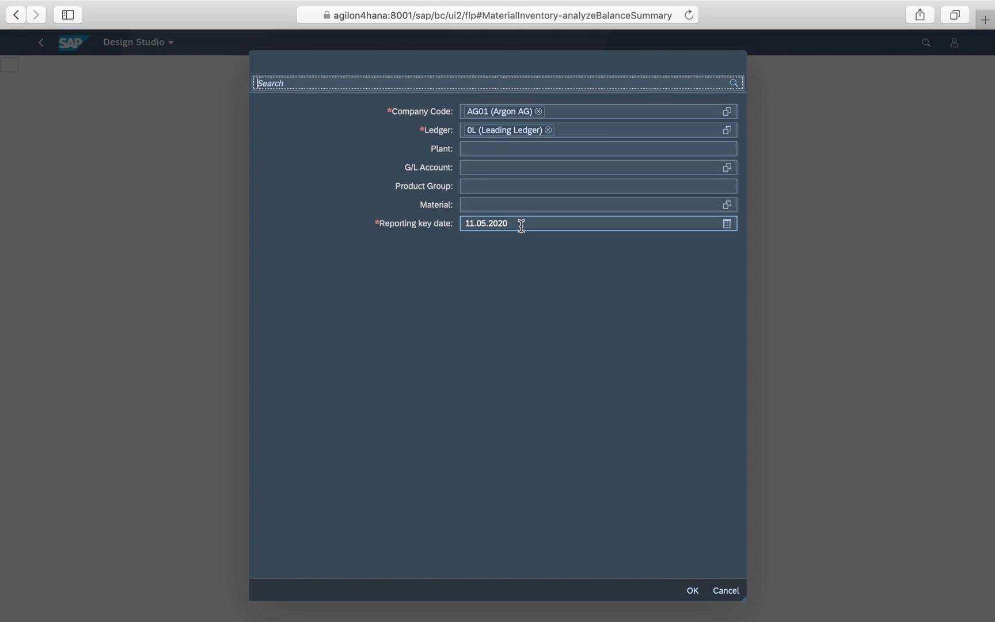
left_click(694, 590)
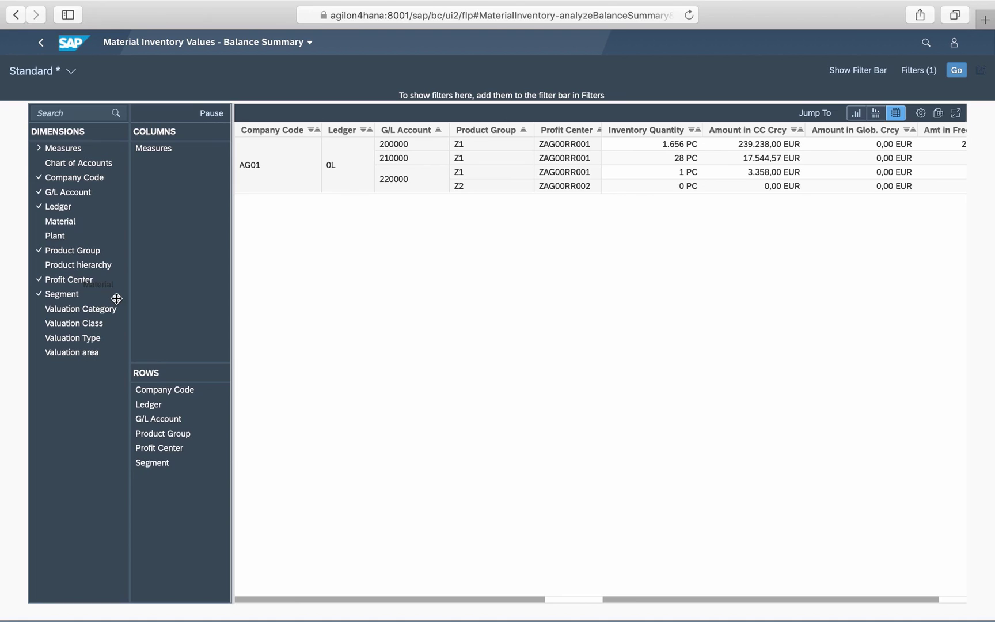
left_click_drag(116, 299, 182, 420)
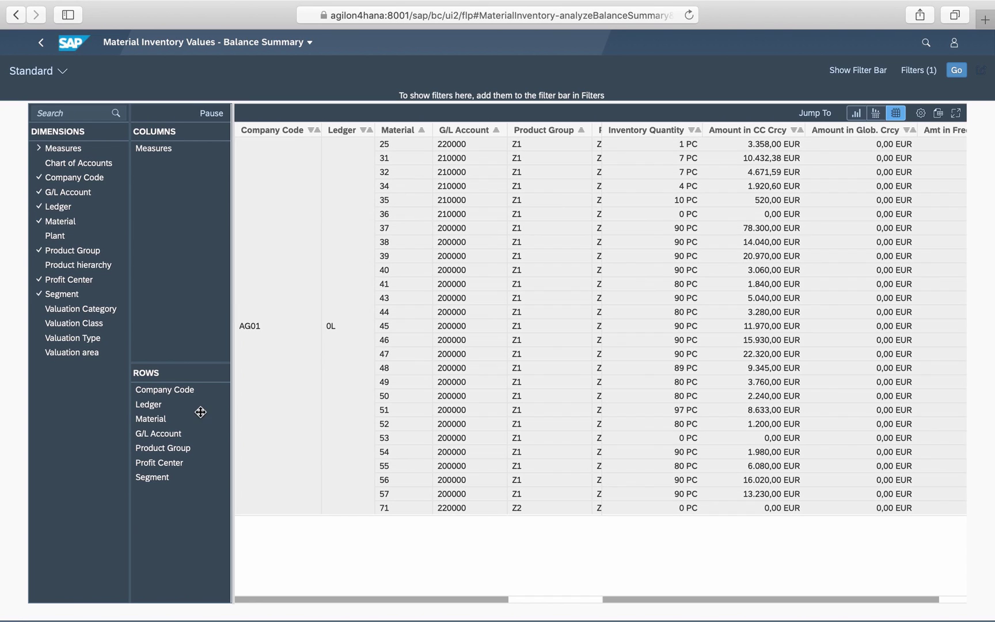
left_click_drag(166, 413, 177, 163)
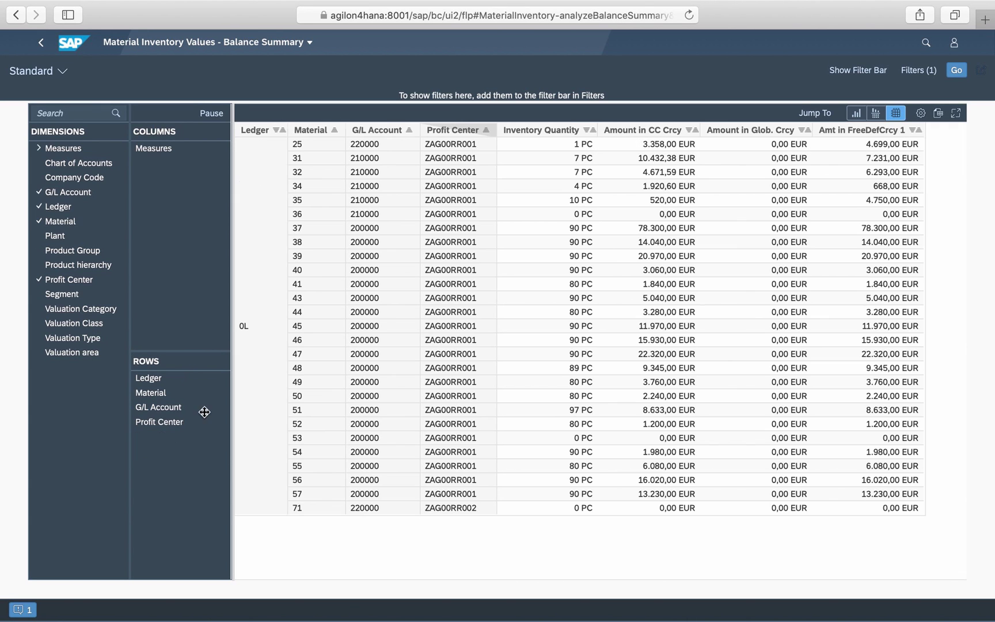
left_click_drag(157, 423, 166, 380)
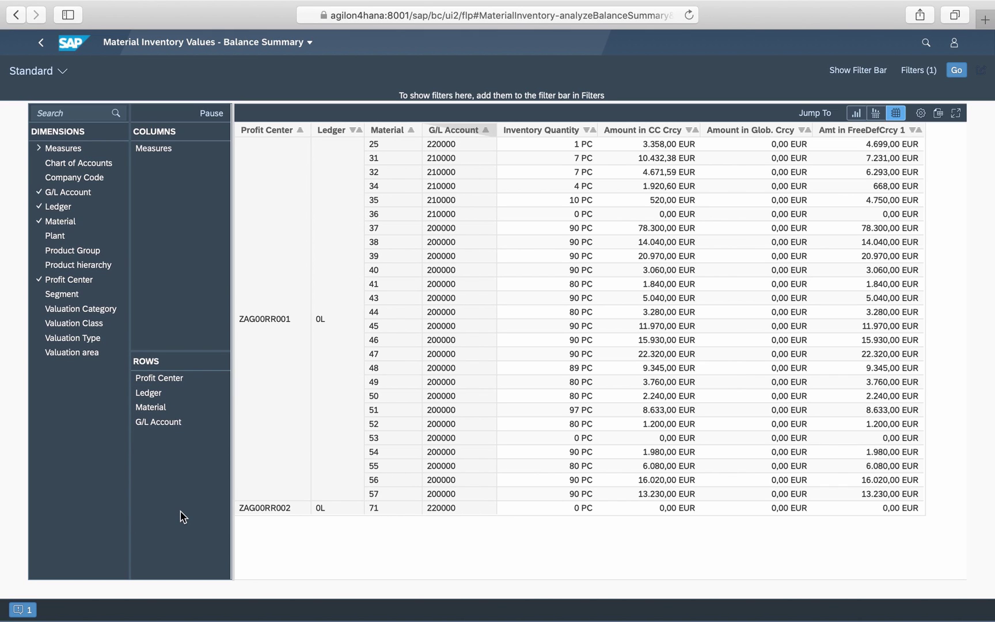
Display profit centers by Long Description text, then close the options without changing sorting.
left_click(168, 377)
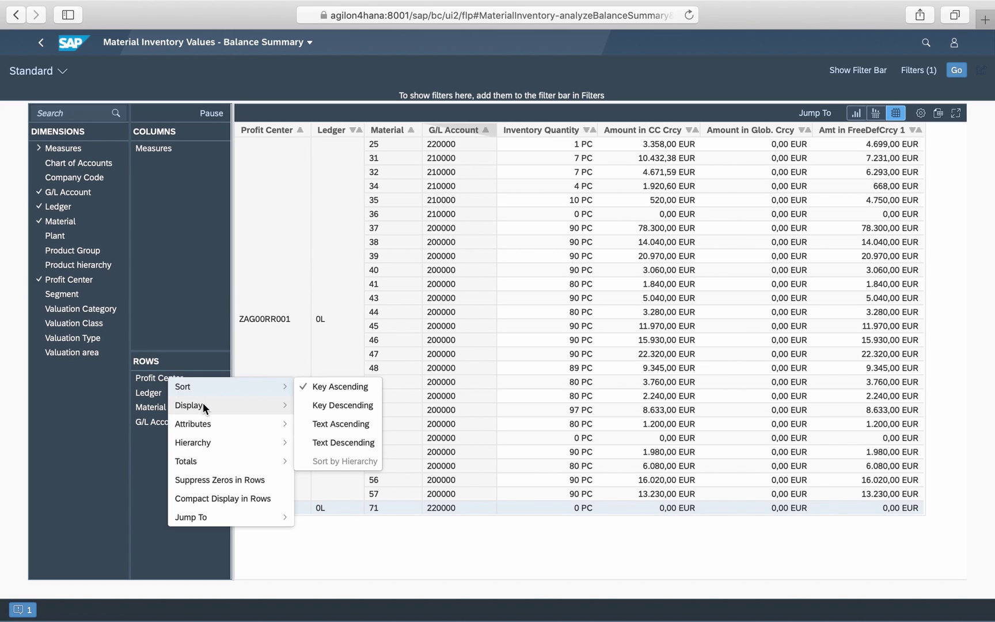
mouse_move(204, 409)
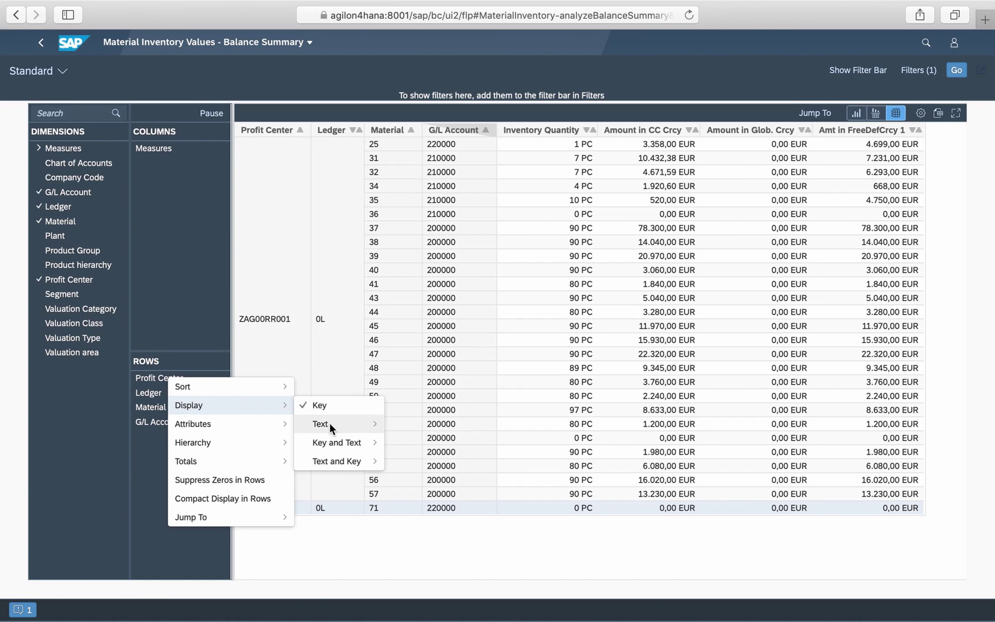
mouse_move(329, 423)
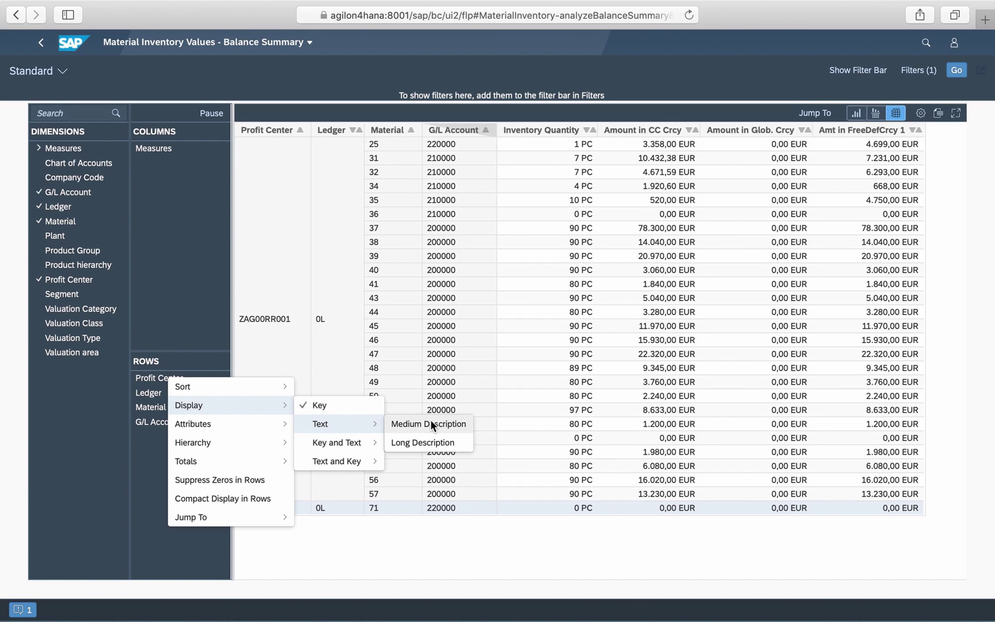
left_click(428, 439)
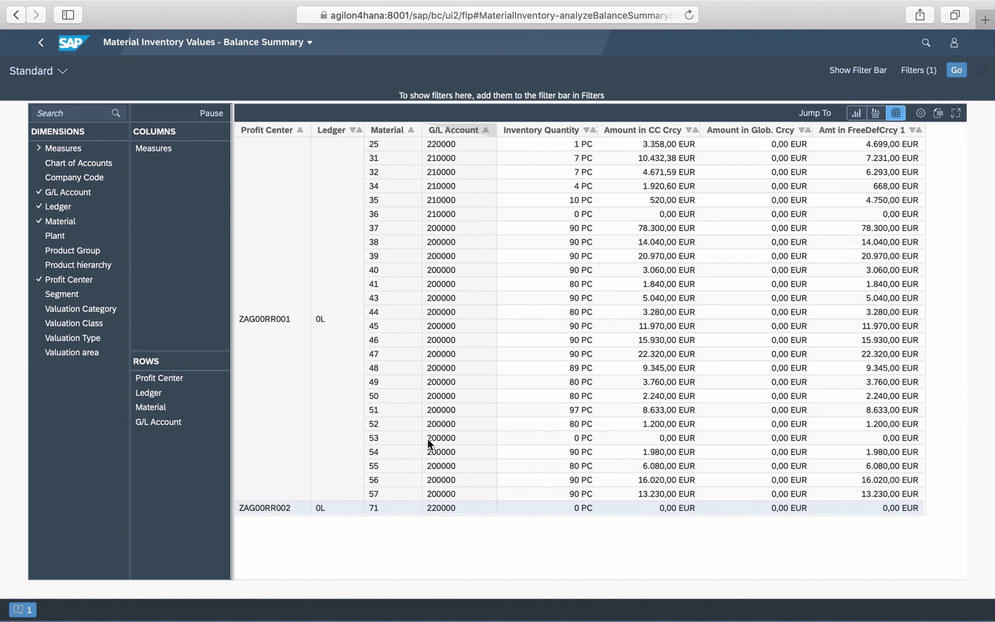
right_click(168, 379)
mouse_move(168, 376)
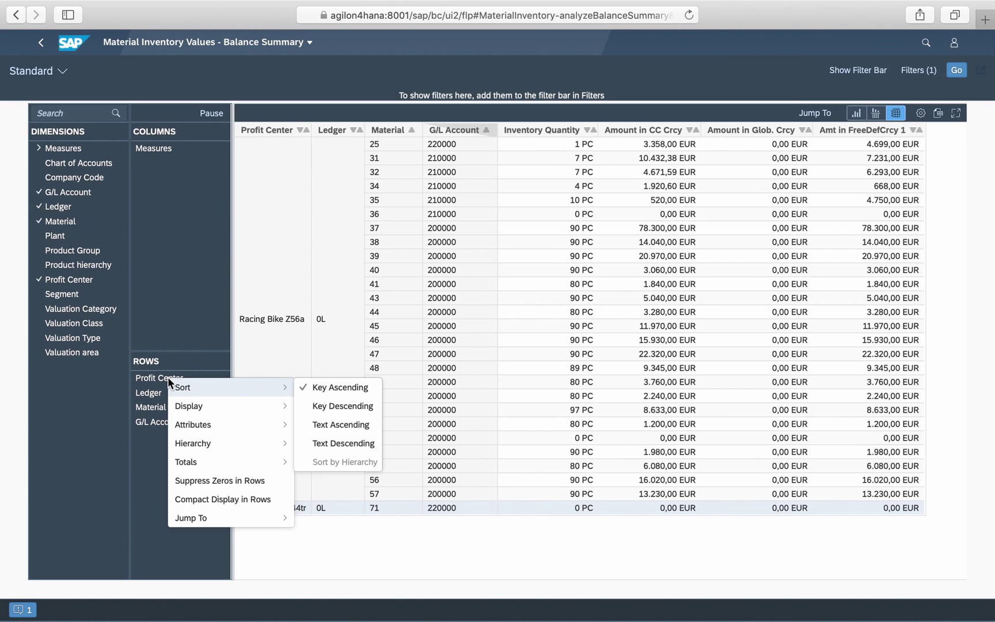
left_click(168, 376)
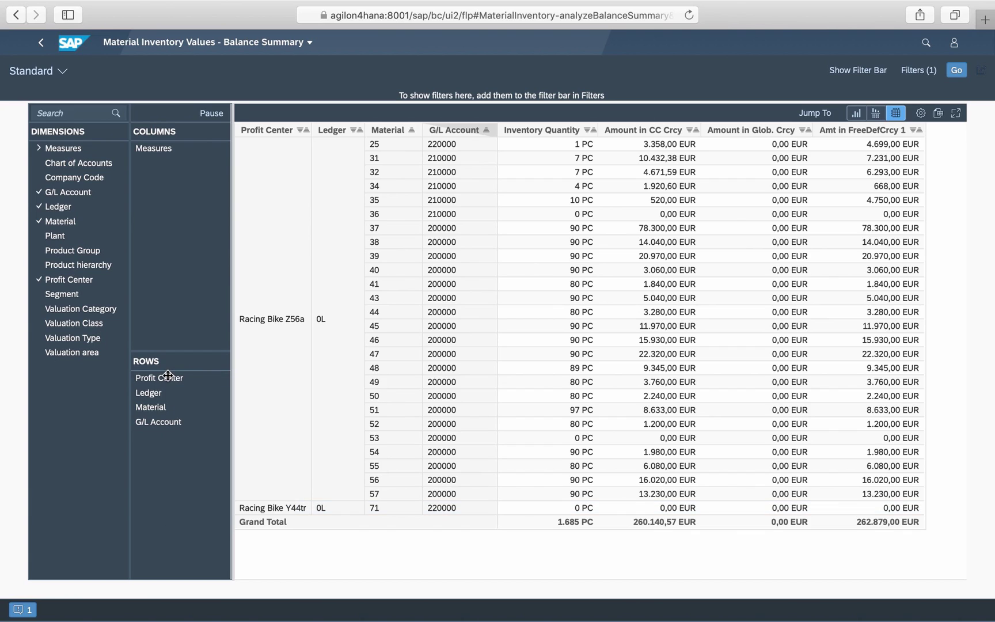
Add Segment and City as profit center attributes in the rows.
right_click(168, 375)
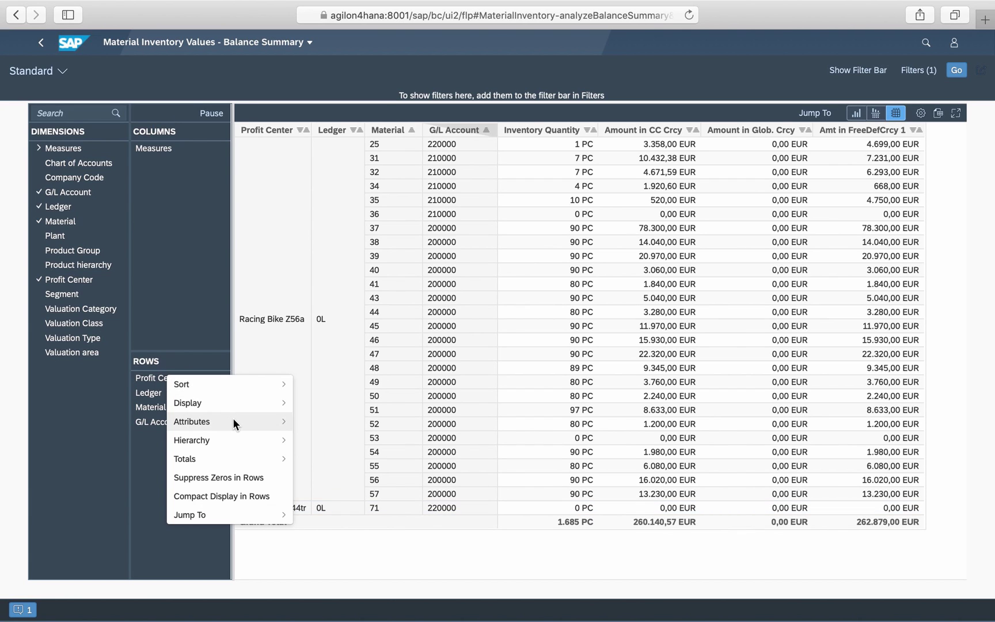
mouse_move(234, 422)
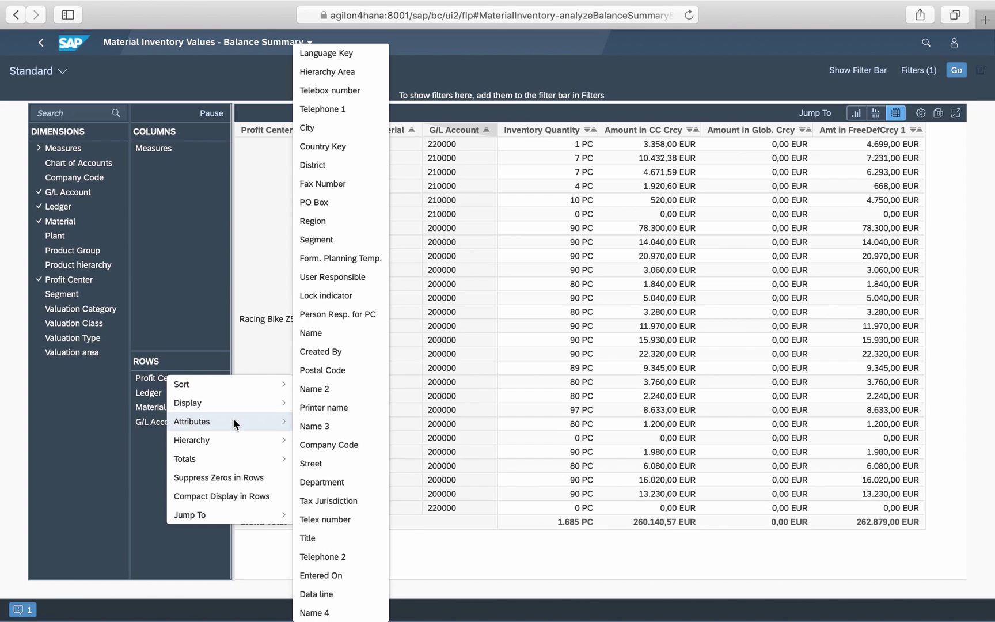
left_click(329, 241)
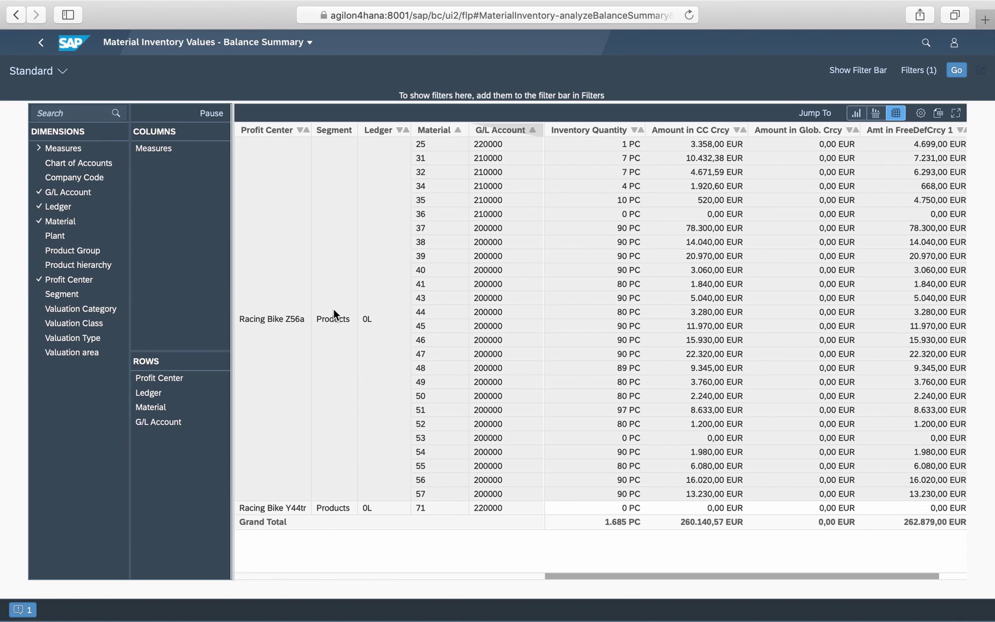
left_click(154, 378)
mouse_move(230, 423)
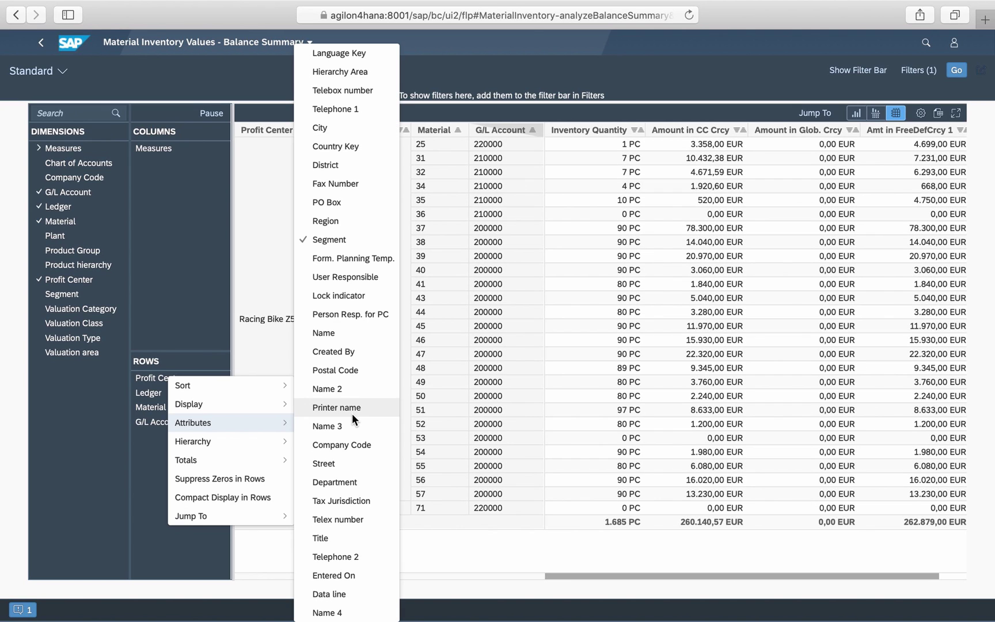
left_click(321, 126)
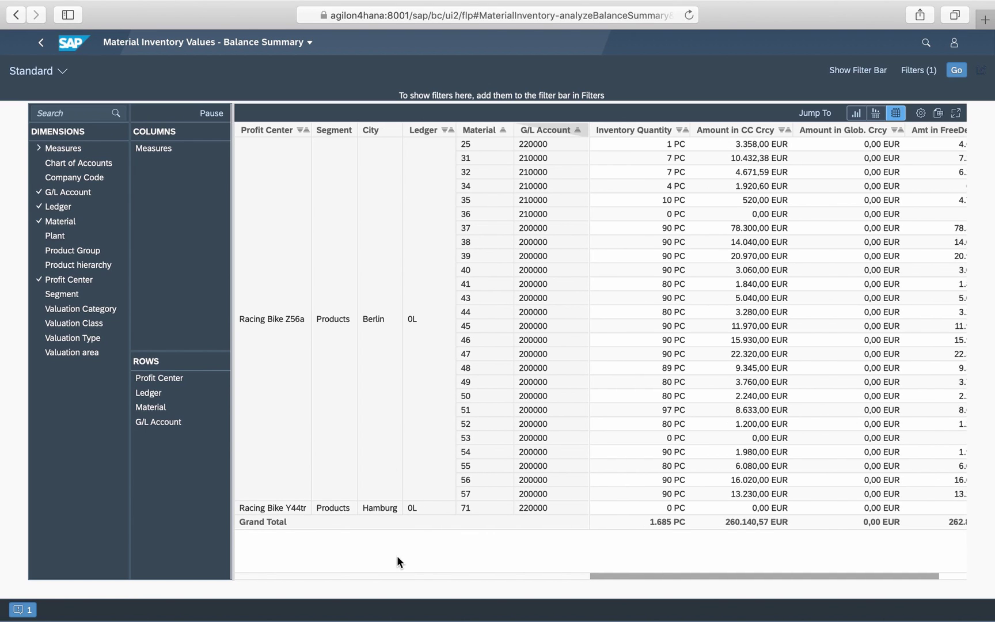
Remove G/L Account from the rows, then jump from material 57 to Goods Receipt Purchase Order.
left_click_drag(545, 129, 956, 319)
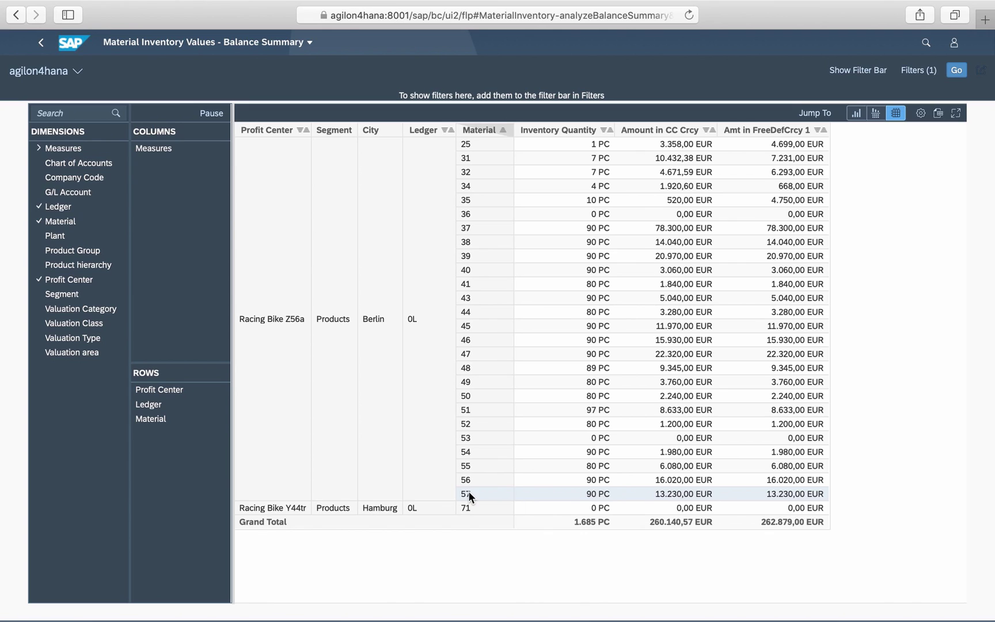
right_click(468, 493)
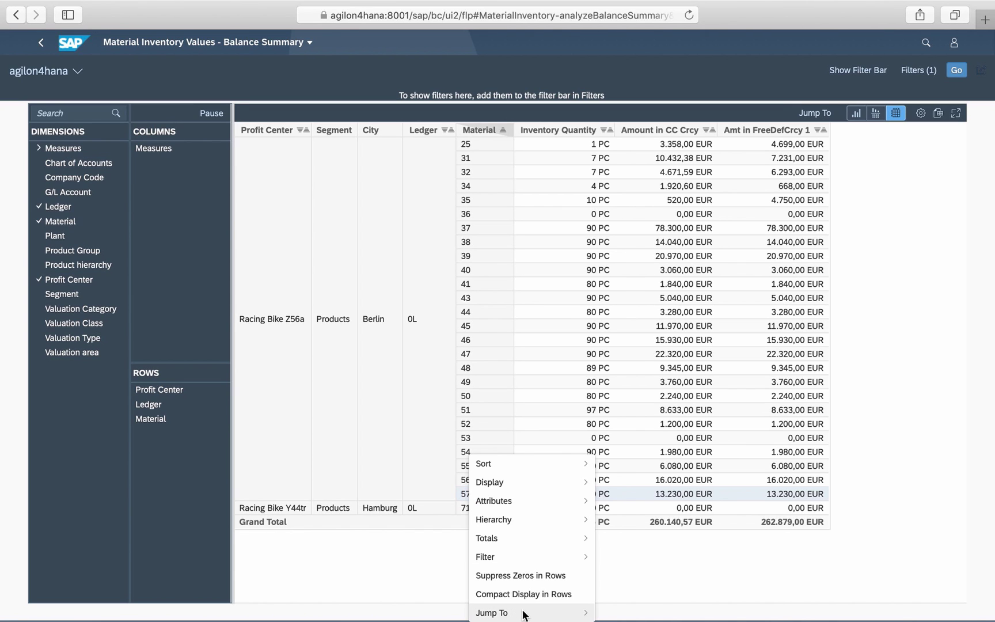
mouse_move(525, 613)
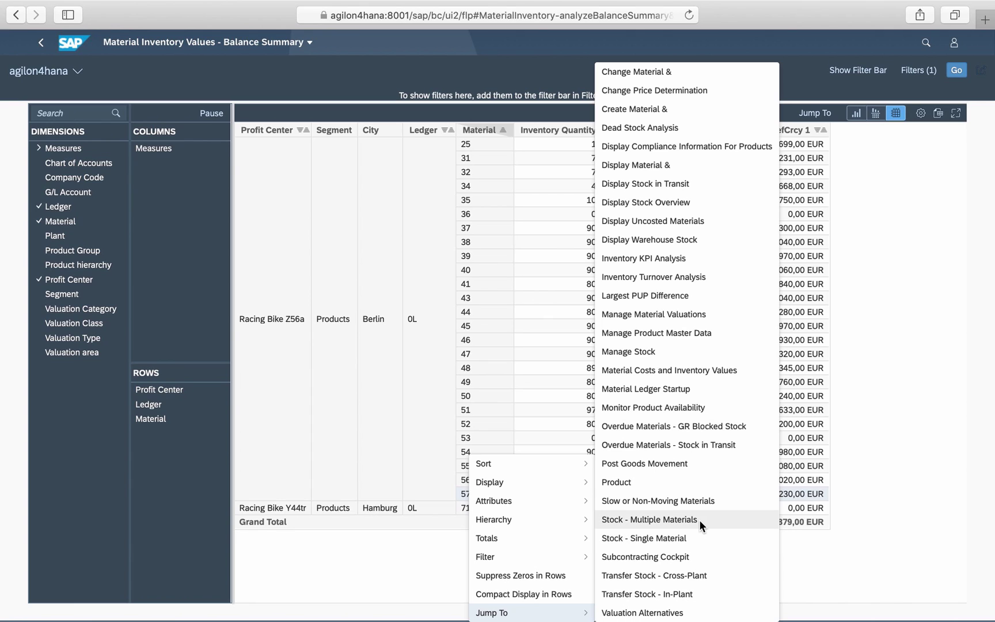
left_click(666, 461)
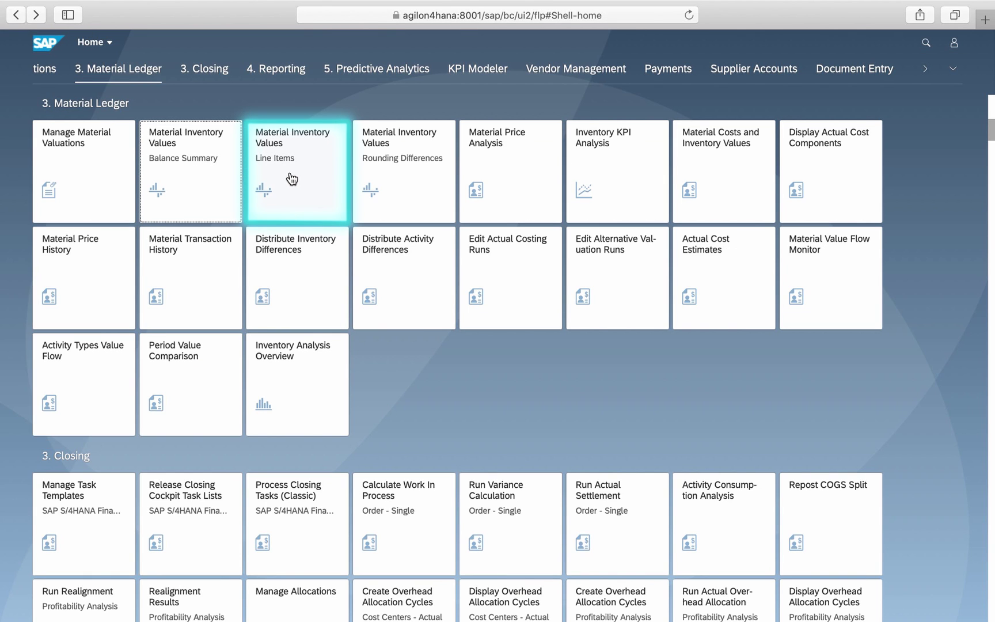
Run the Line Items report with start date 01.04.2020 and end date 30.05.2020.
left_click(292, 179)
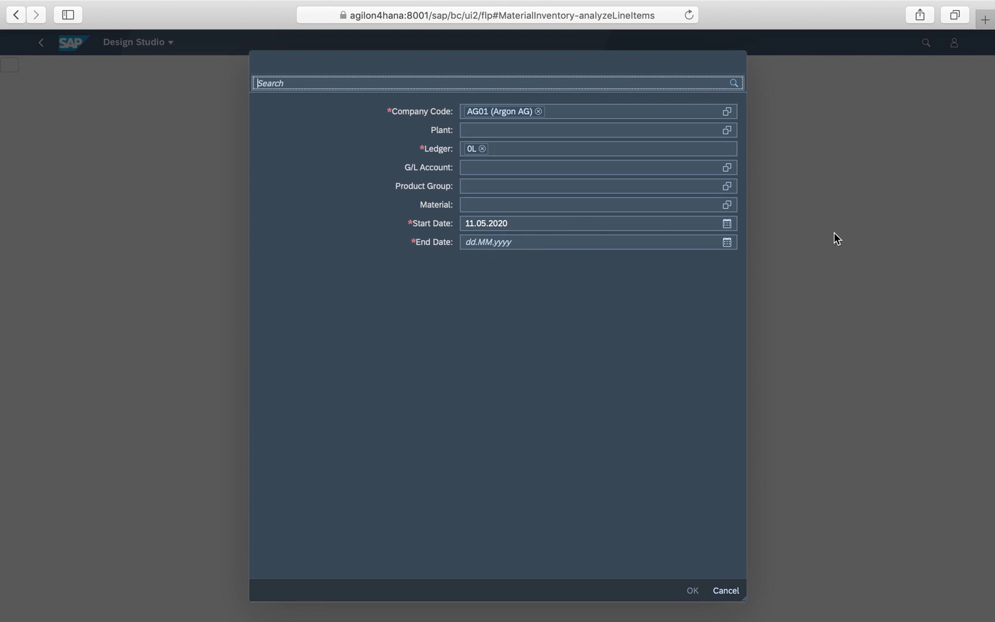
left_click(474, 223)
key("BackSpace")
key("BackSpace")
type("01")
key("Right")
key("Right")
key("Delete")
key("Delete")
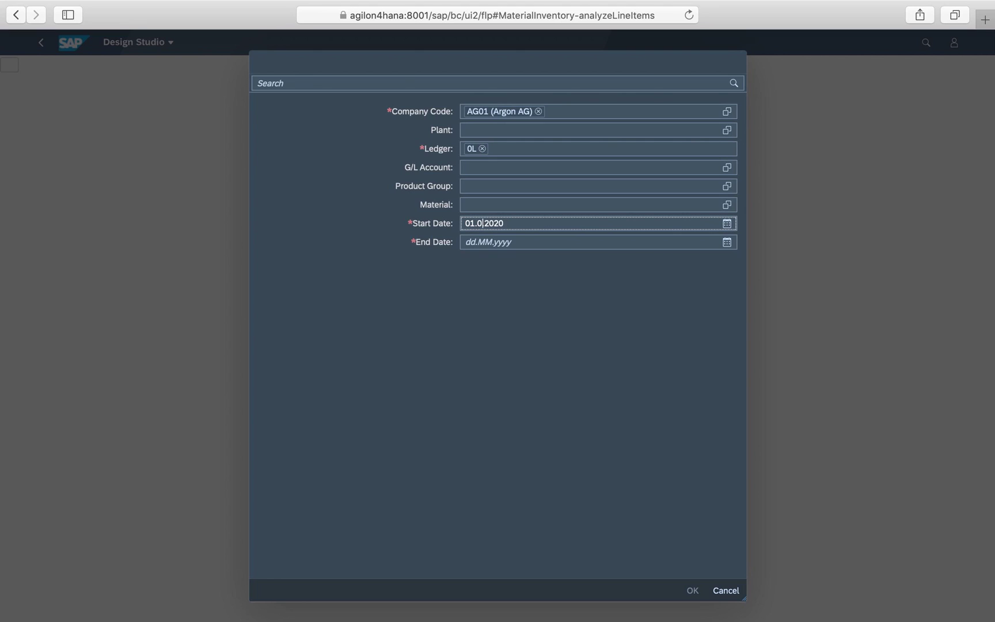
type("4.")
left_click(478, 241)
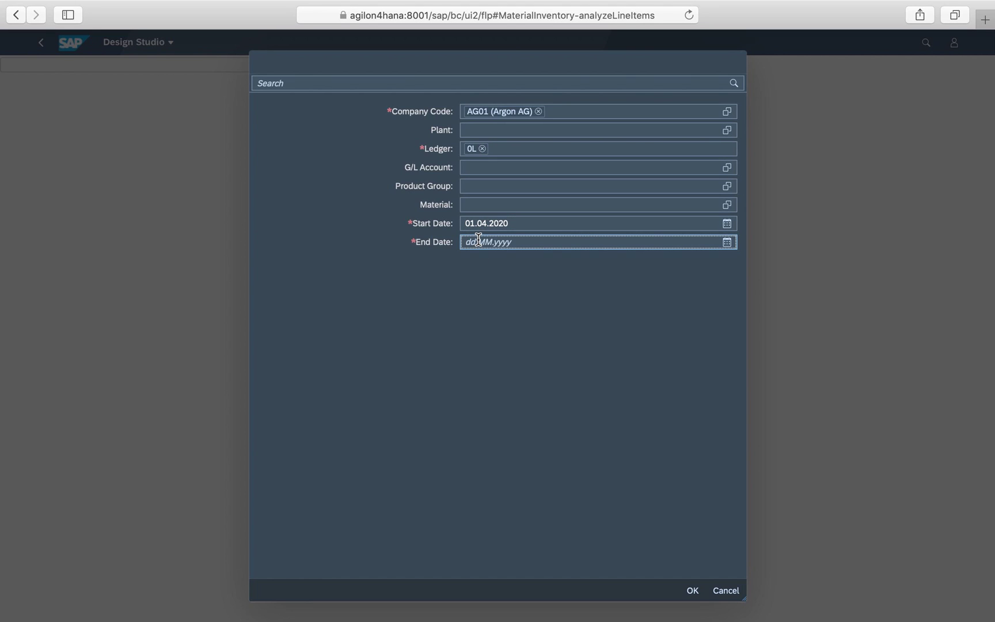
type("30.05.2020")
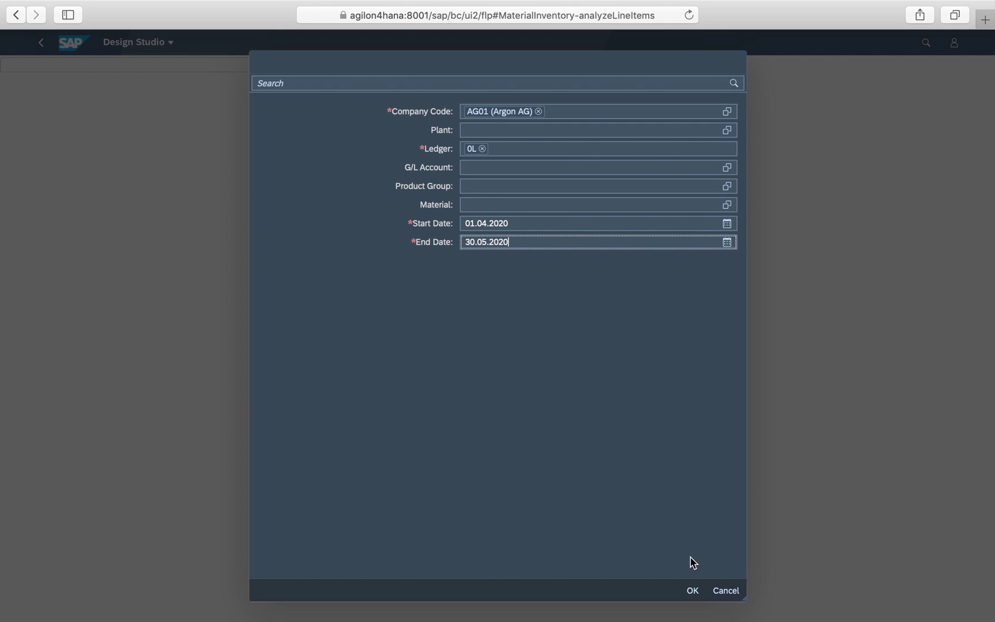
left_click(693, 592)
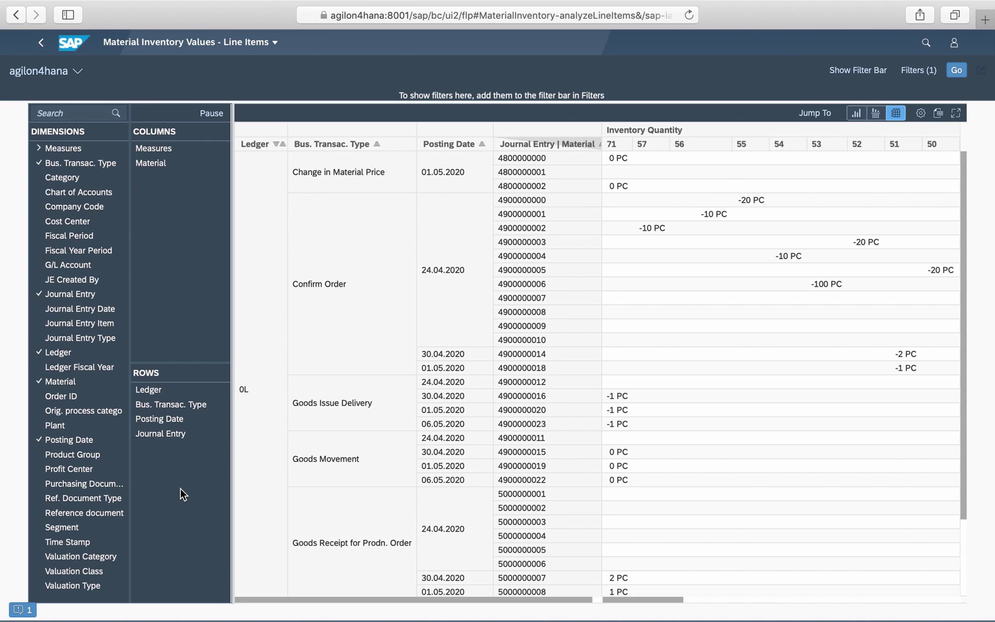
Move Material into the rows after Ledger and select all line items of material 71.
left_click_drag(617, 599, 769, 600)
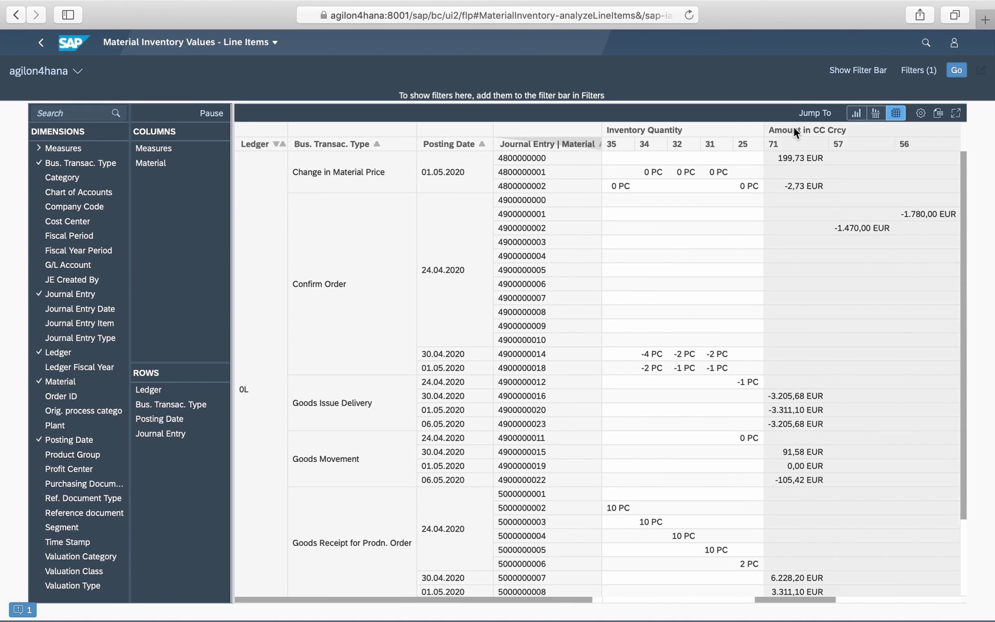
left_click_drag(152, 163, 176, 409)
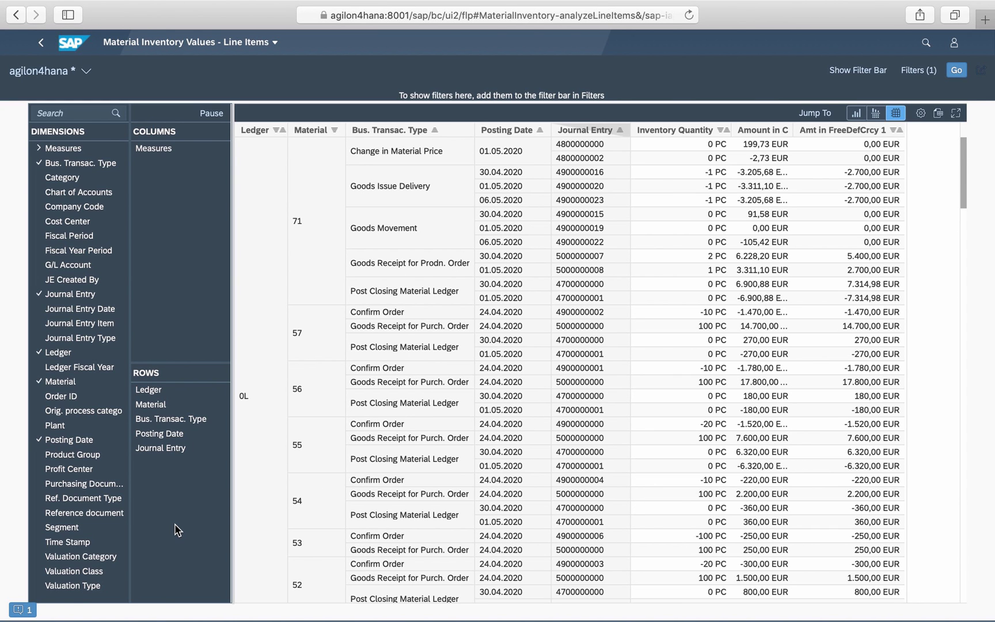
left_click(310, 253)
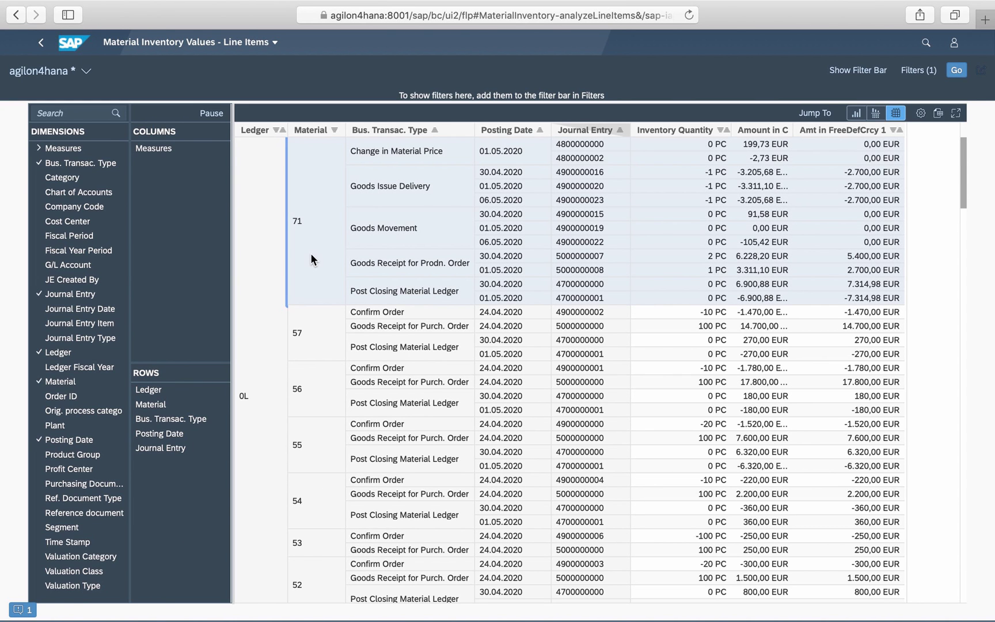
left_click(592, 168)
right_click(593, 173)
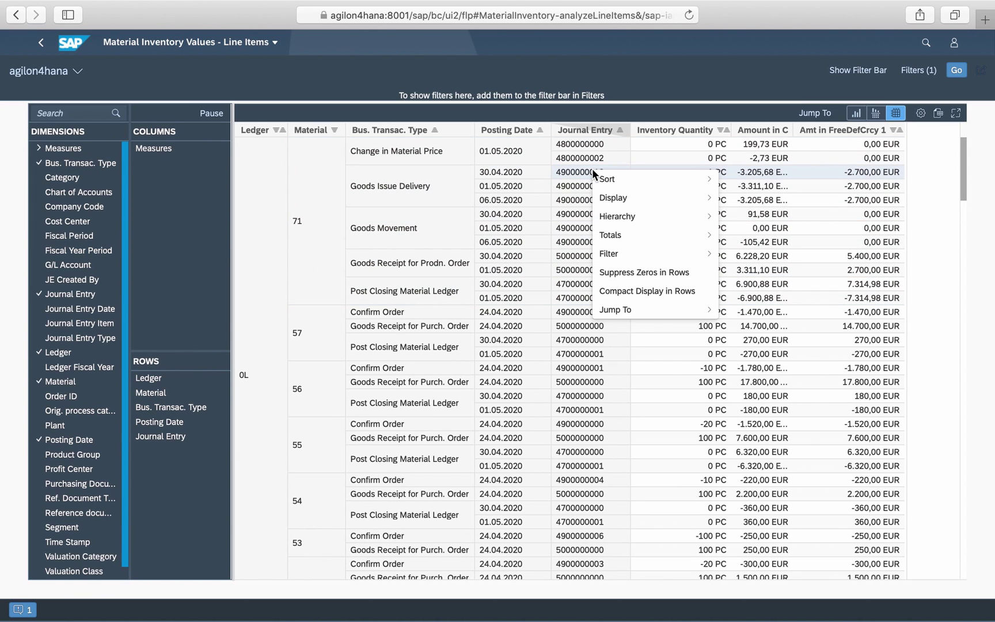
mouse_move(613, 309)
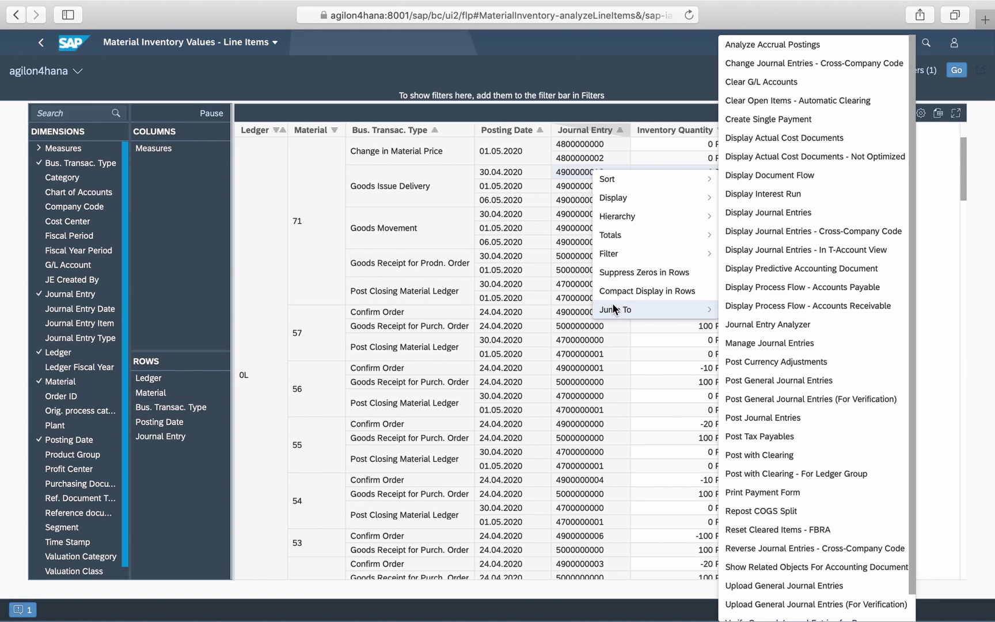
left_click(772, 168)
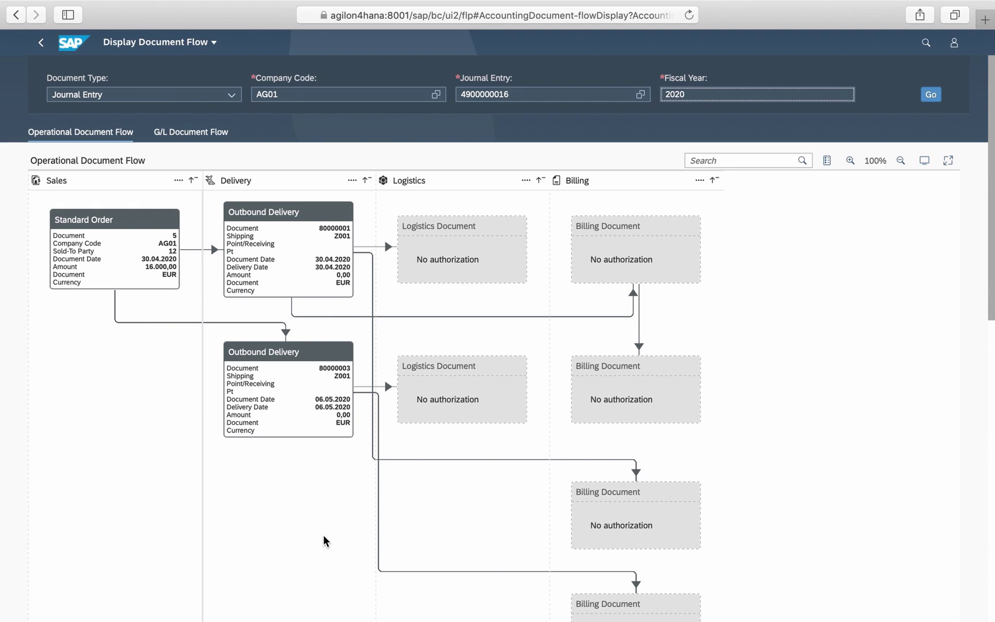
scroll(324, 541, "down", 3)
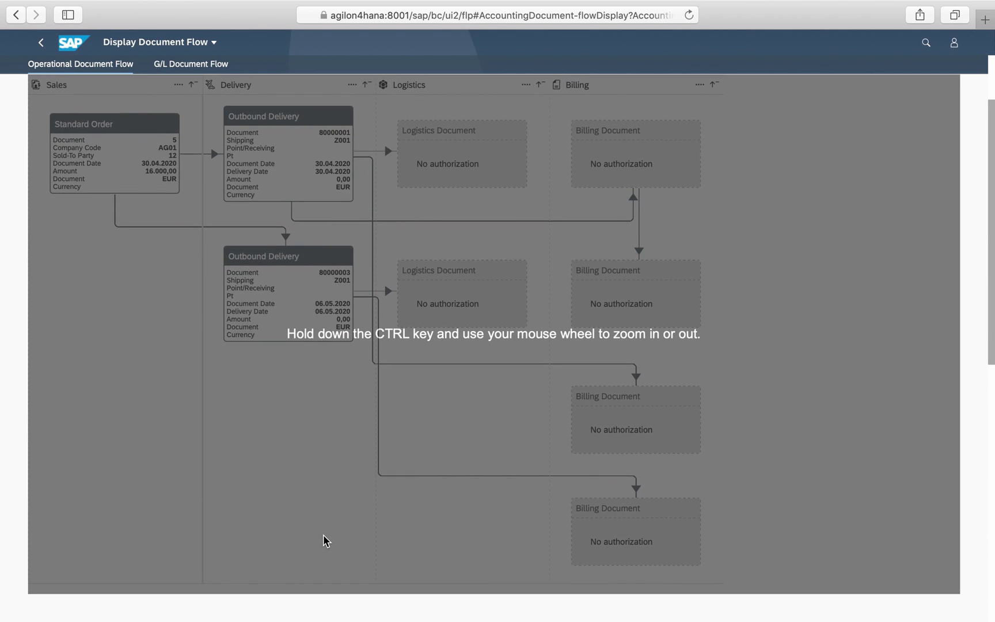
scroll(323, 536, "down", 5)
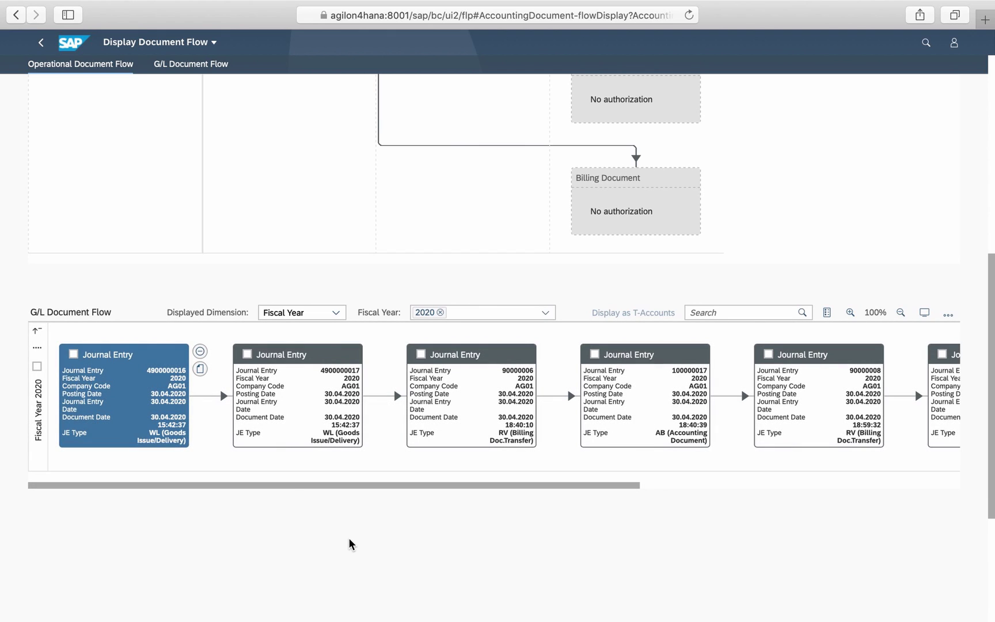
left_click(72, 354)
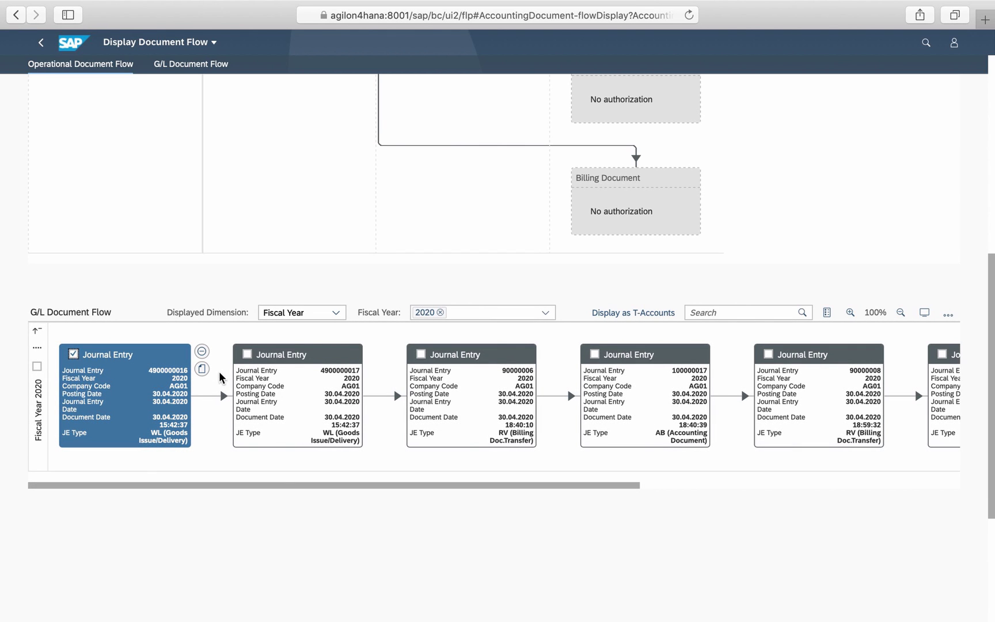
left_click(203, 369)
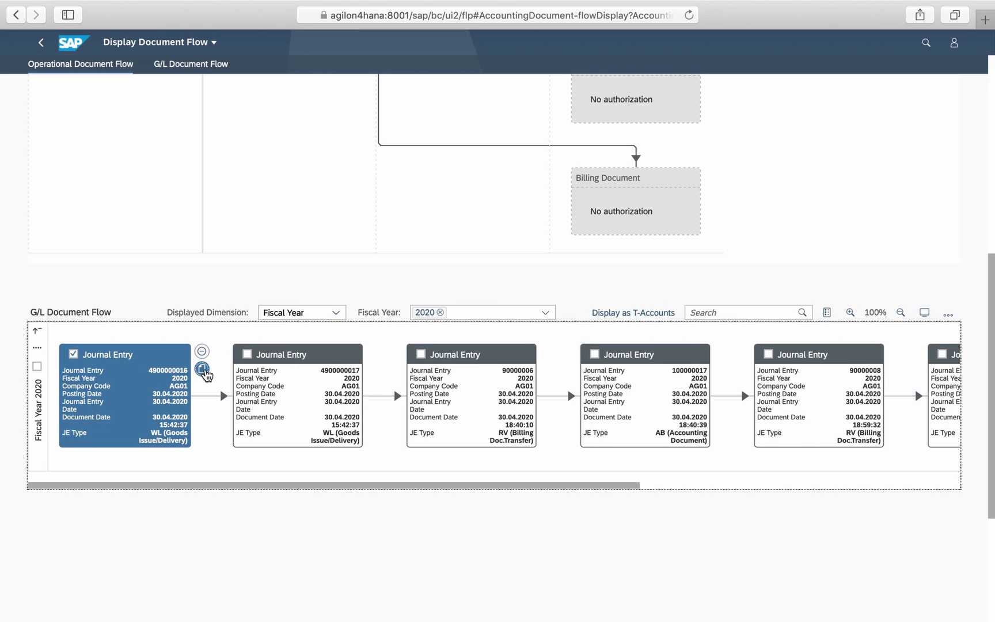